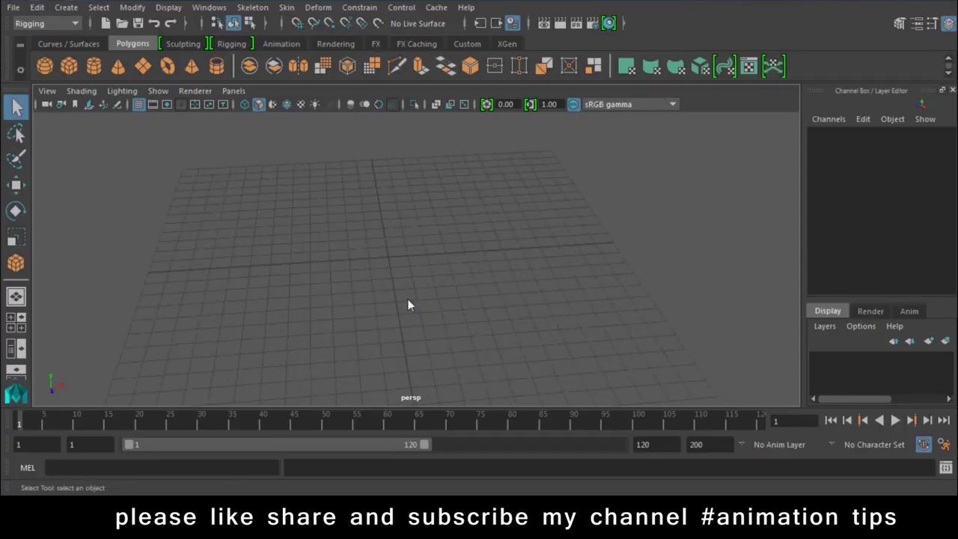
Draw an upright polygon cylinder wheel in side view and move it to the left
mouse_move(407, 305)
alt+mouse_down()
mouse_move(404, 270)
mouse_move(380, 253)
alt+mouse_up()
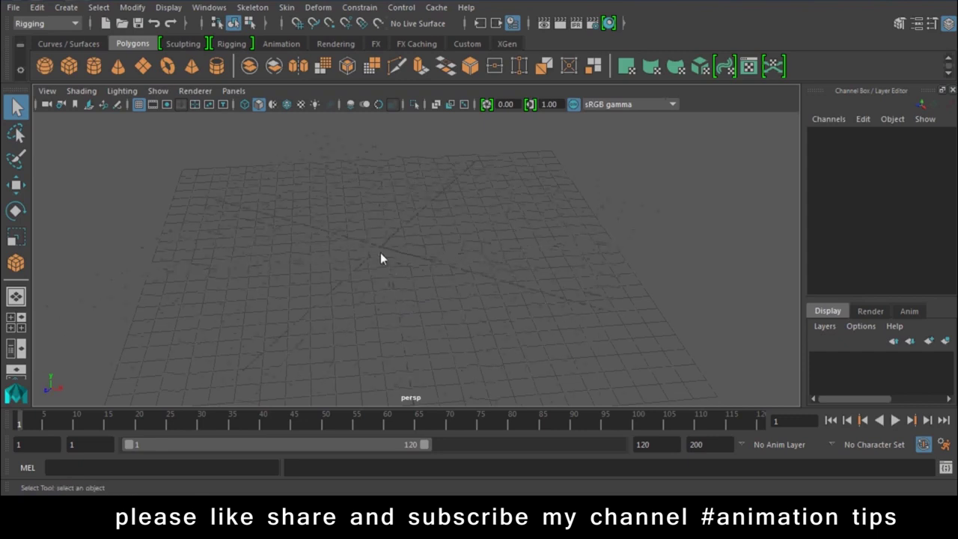
click(93, 66)
key(space)
drag(257, 220, 342, 222)
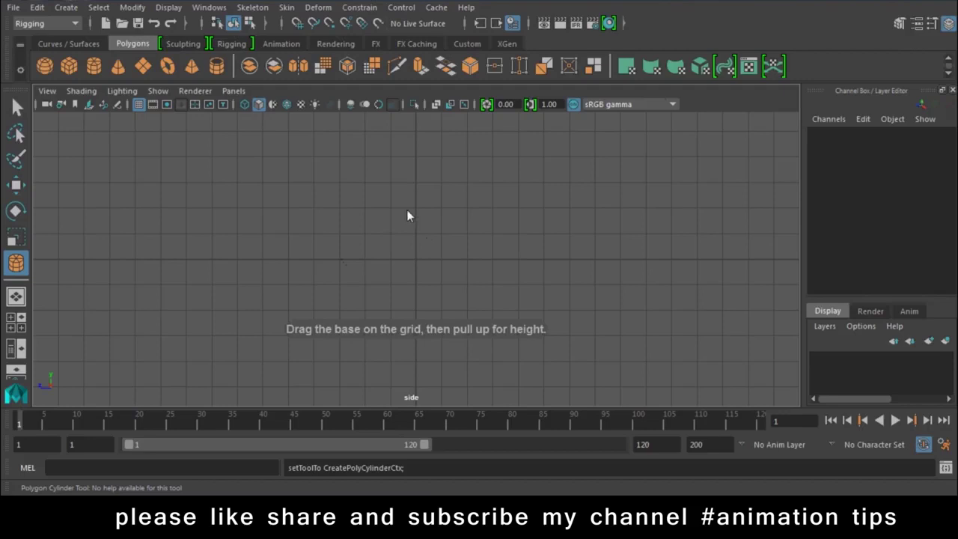
drag(407, 215, 446, 241)
drag(422, 210, 412, 197)
key(space)
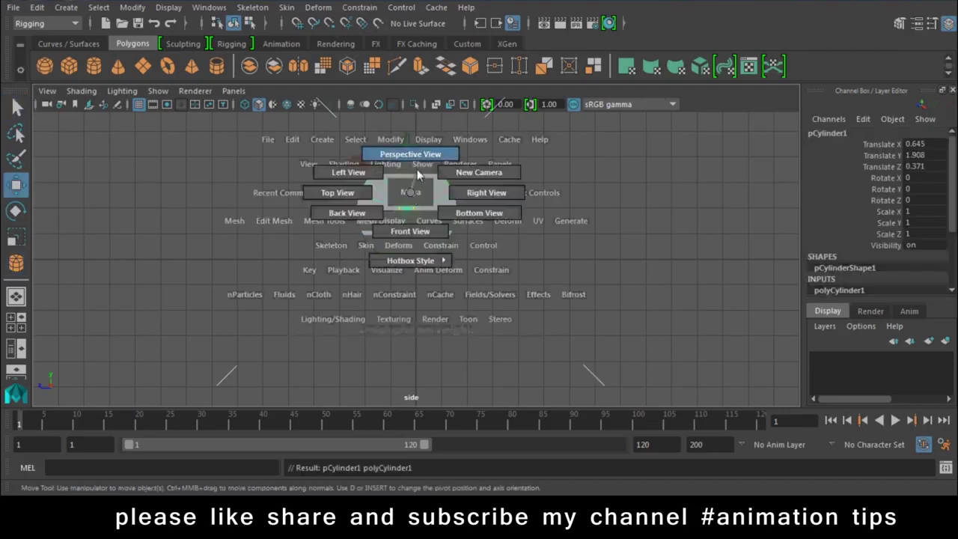
mouse_move(452, 223)
mouse_down()
mouse_move(369, 222)
mouse_move(530, 225)
mouse_up()
Duplicate the cylinder as a second wheel and add a polygon torus between them
key(ctrl+d)
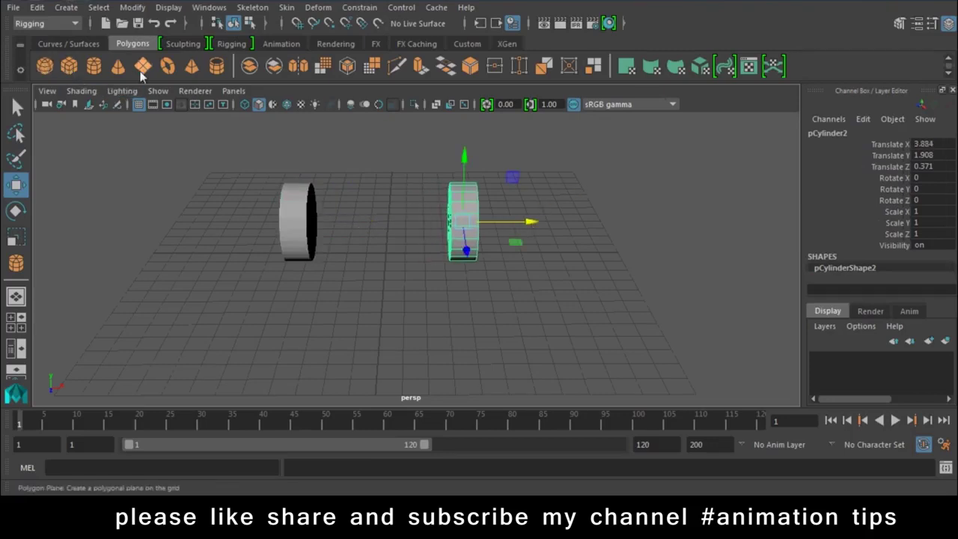
click(167, 65)
mouse_move(403, 250)
mouse_down()
mouse_move(424, 264)
mouse_move(416, 264)
mouse_up()
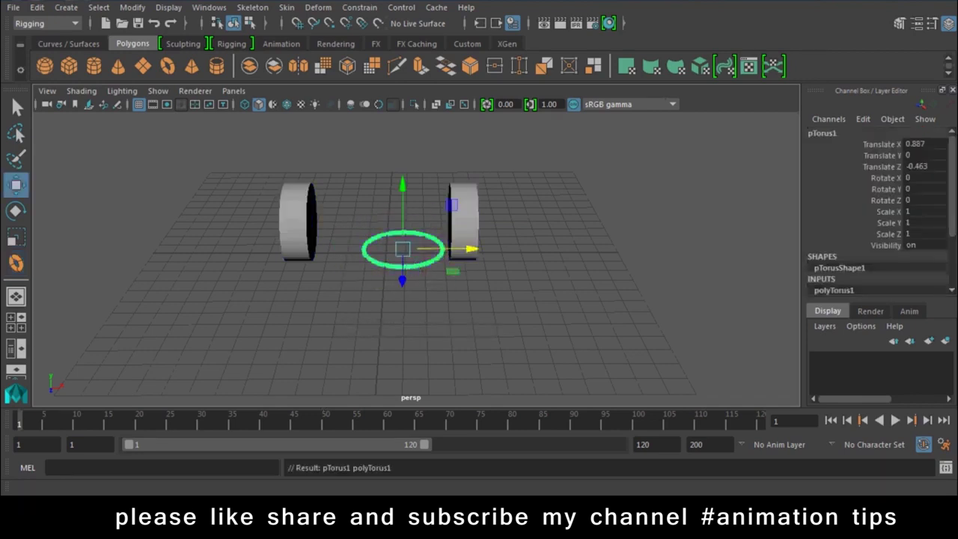
Lift the torus high above the wheels and push it back
click(427, 217)
click(402, 262)
drag(404, 178, 405, 75)
mouse_move(624, 216)
alt+mouse_down()
mouse_move(395, 208)
mouse_move(407, 154)
alt+mouse_up()
mouse_move(365, 194)
mouse_down()
mouse_move(379, 189)
mouse_move(460, 295)
mouse_move(471, 280)
mouse_up()
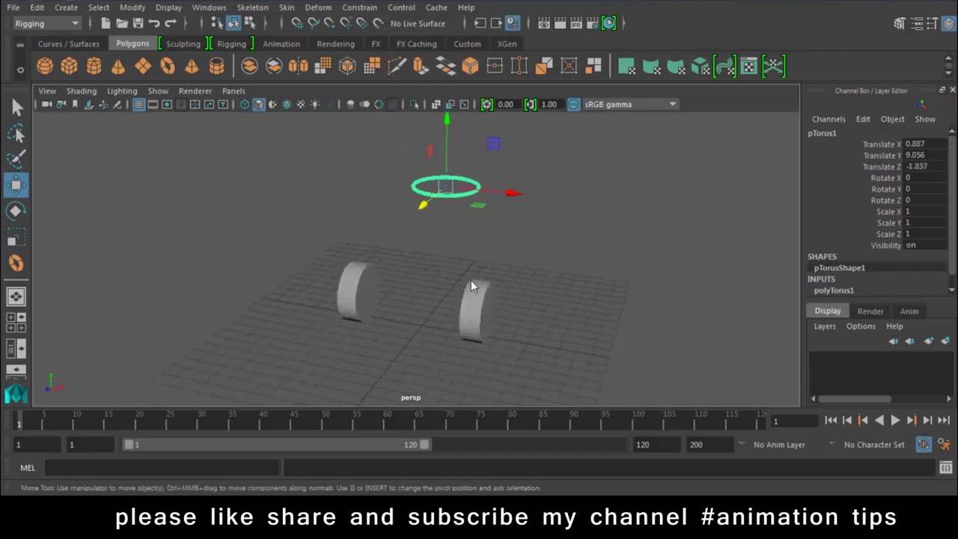
key(e)
drag(478, 206, 604, 222)
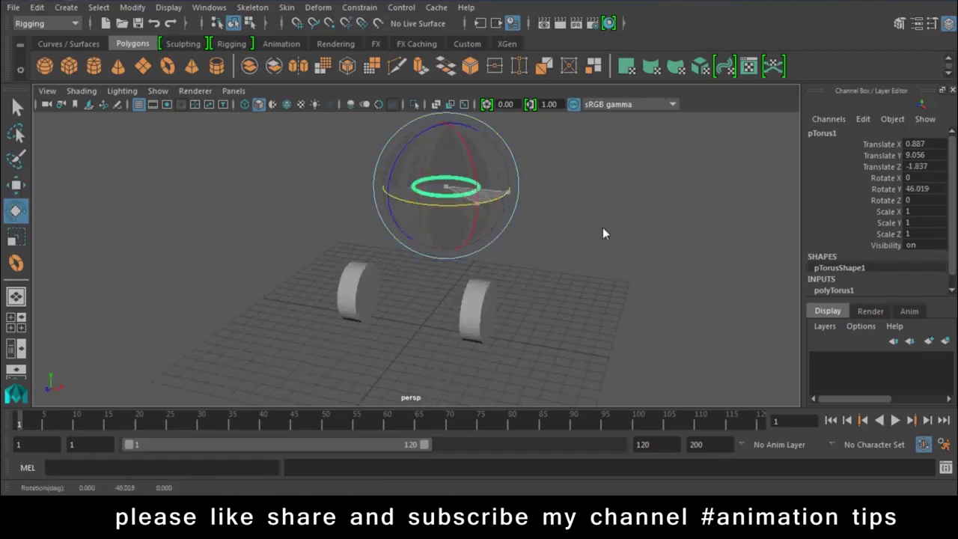
key(ctrl+z)
Freeze the torus's transformations so its translate and rotate values read 0
mouse_move(160, 167)
alt+mouse_down()
mouse_move(307, 236)
mouse_move(423, 271)
alt+mouse_up()
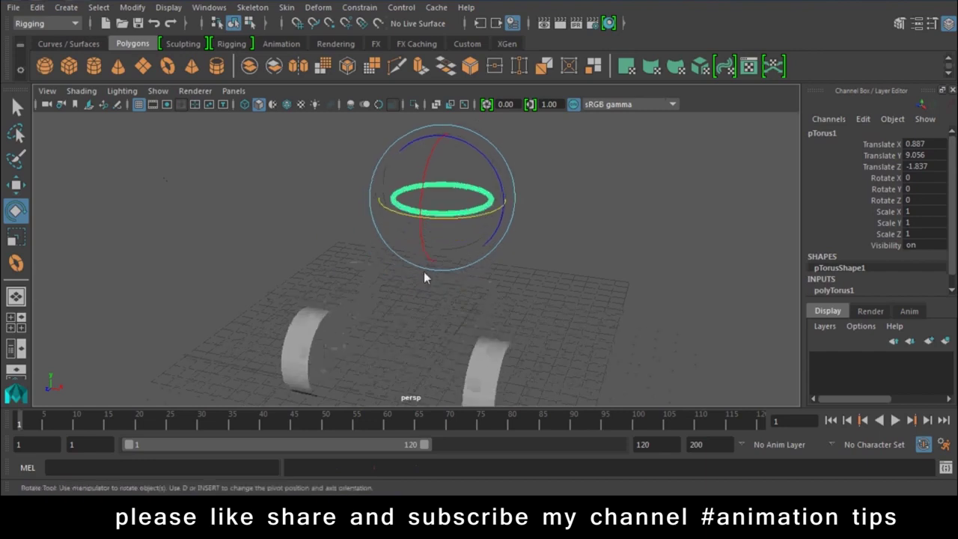
alt+drag(233, 201, 222, 334)
key(4)
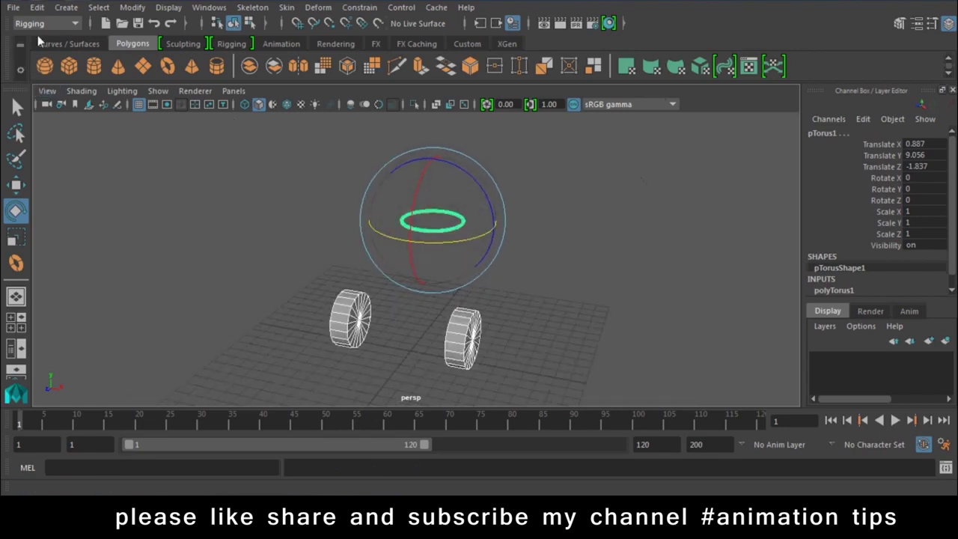
click(133, 8)
click(172, 71)
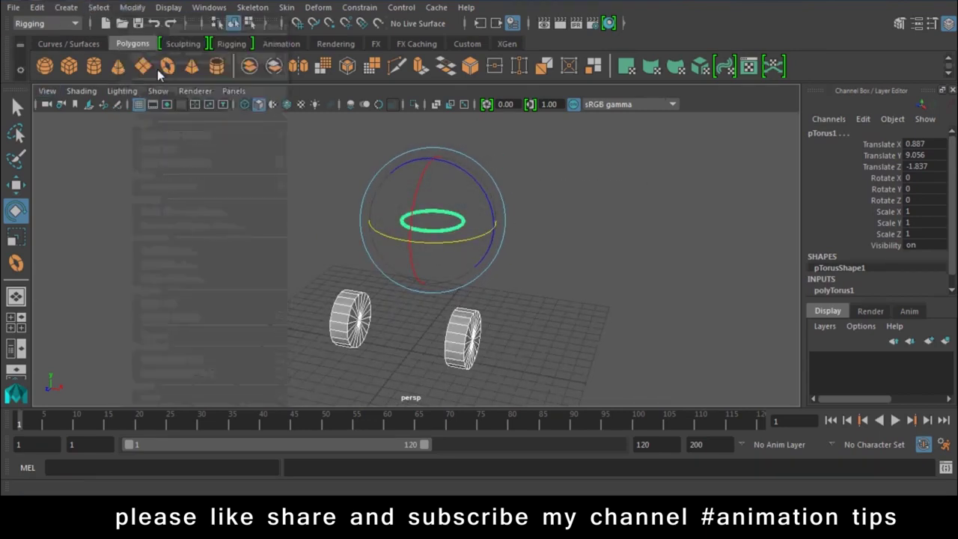
key(5)
scroll(566, 340, up, 3)
key(f)
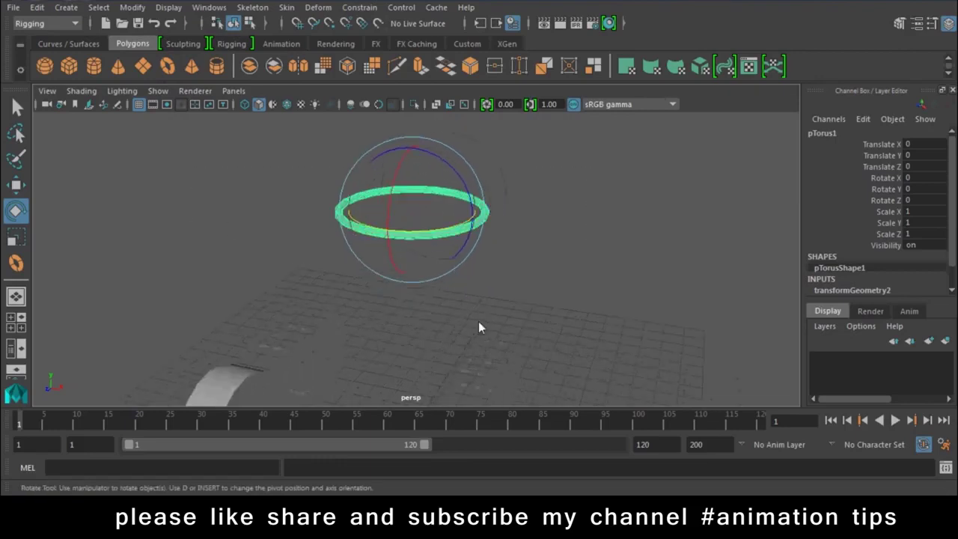
mouse_move(436, 233)
mouse_down()
mouse_move(256, 206)
mouse_move(219, 262)
mouse_up()
key(ctrl+z)
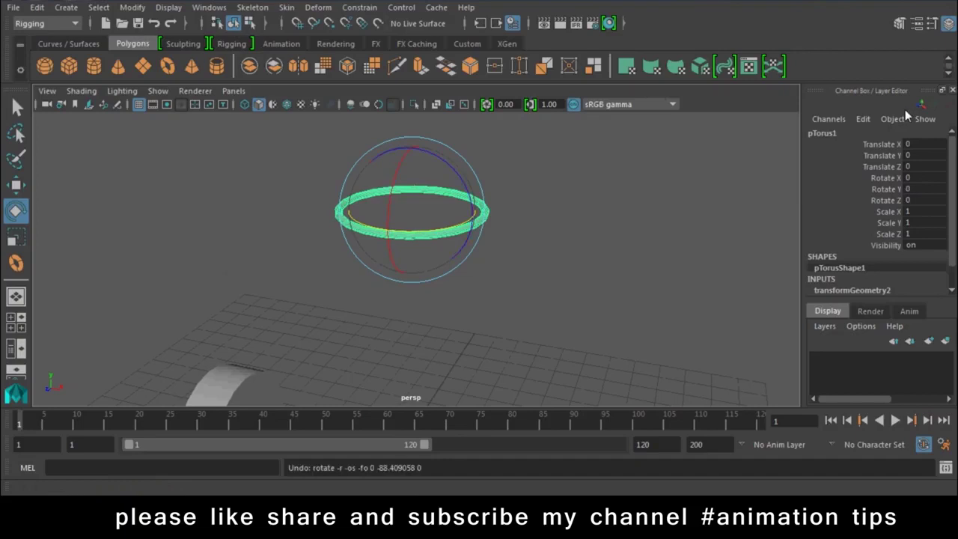
In pTorus1's Attribute Editor Limit Information, enable Rot Limit Y Min -45 and Max 45
click(915, 24)
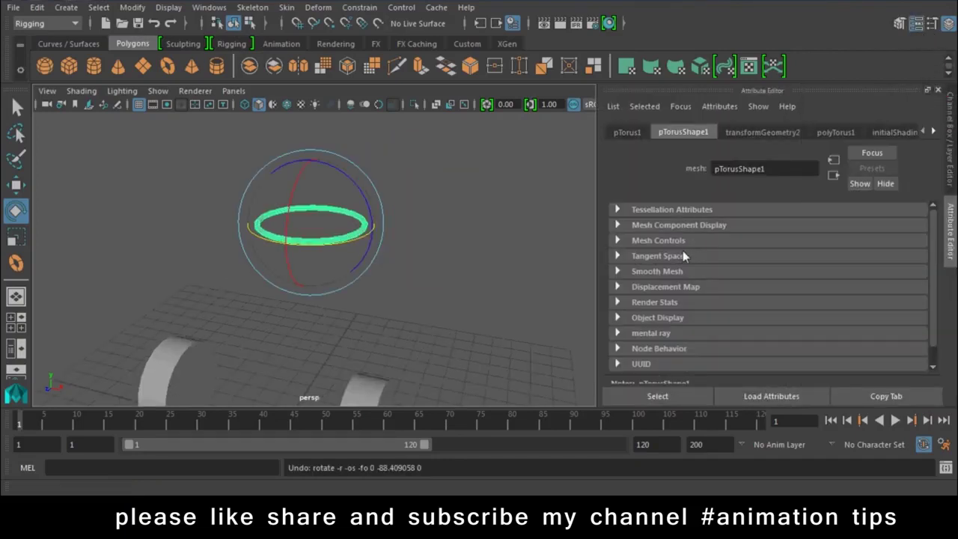
click(628, 132)
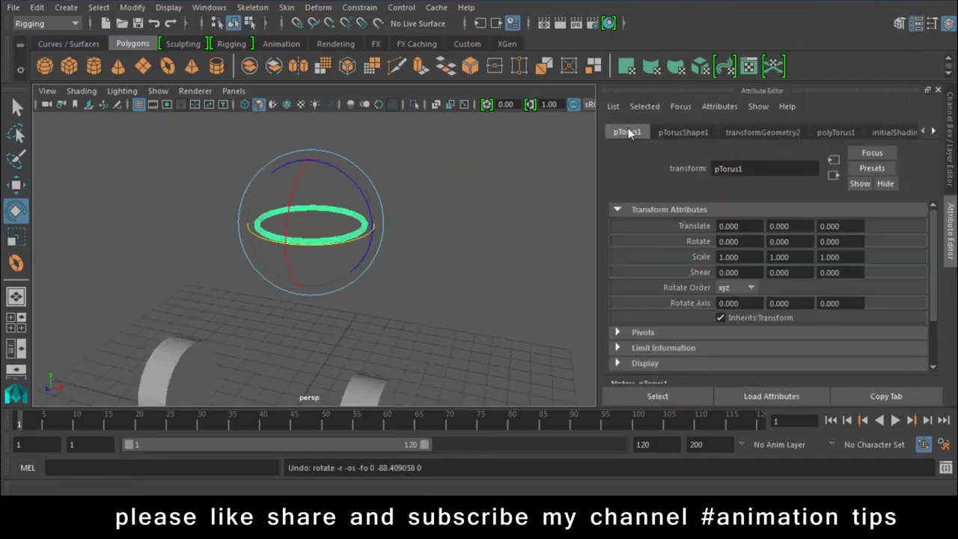
scroll(647, 283, down, 2)
click(626, 305)
scroll(626, 306, down, 3)
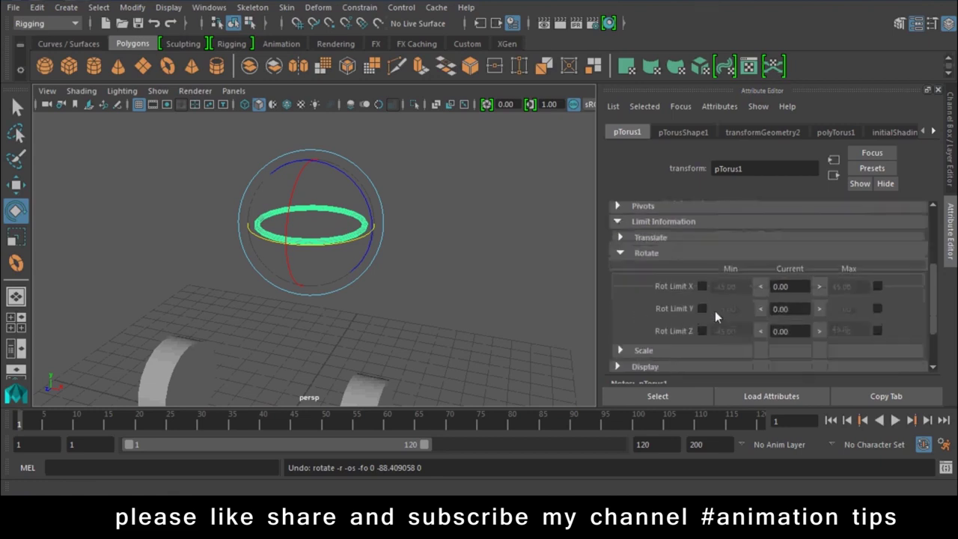
click(877, 309)
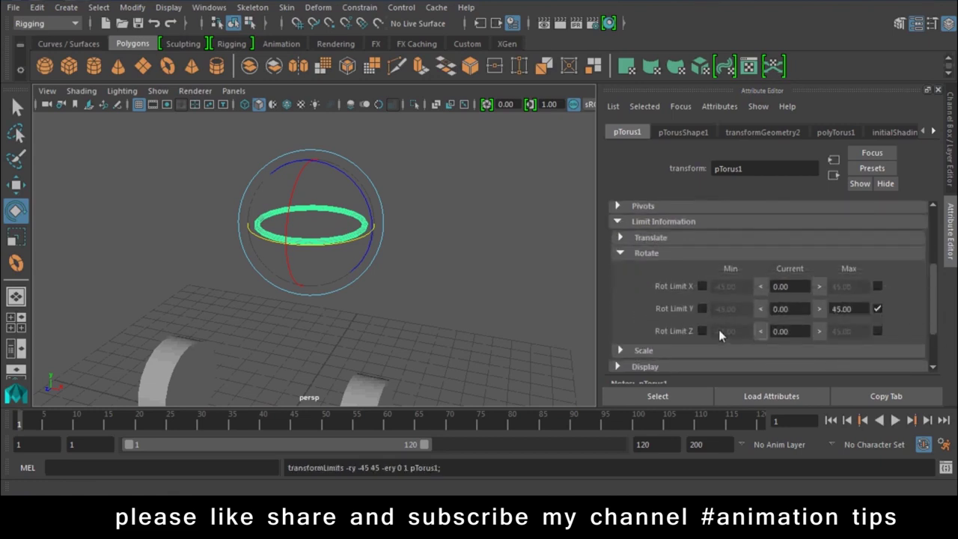
click(703, 309)
mouse_move(342, 249)
mouse_down()
mouse_move(467, 277)
mouse_move(192, 271)
mouse_move(445, 274)
mouse_up()
key(ctrl+z)
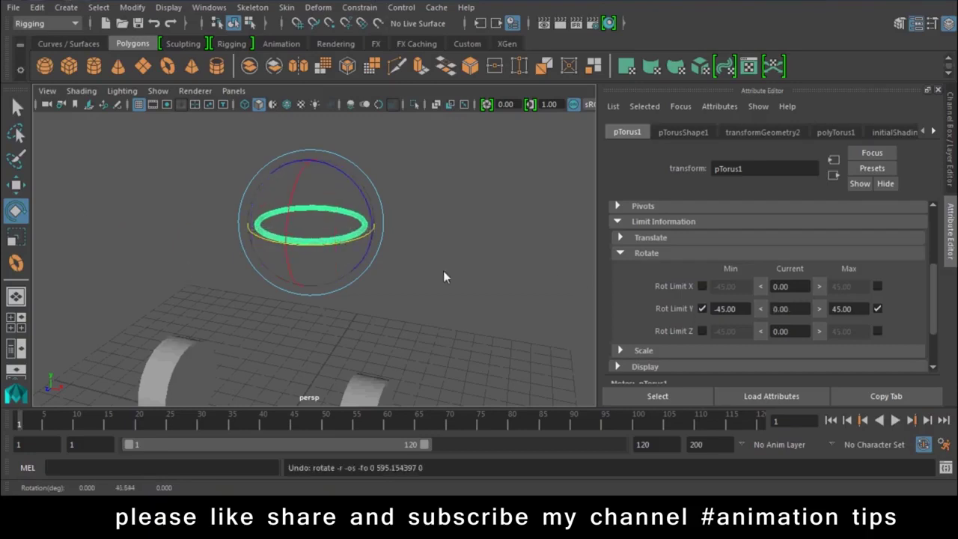
mouse_move(475, 339)
alt+mouse_down()
mouse_move(399, 289)
mouse_move(374, 299)
alt+mouse_up()
Rename the torus pTorus1 to 's' in the Channel Box
key(w)
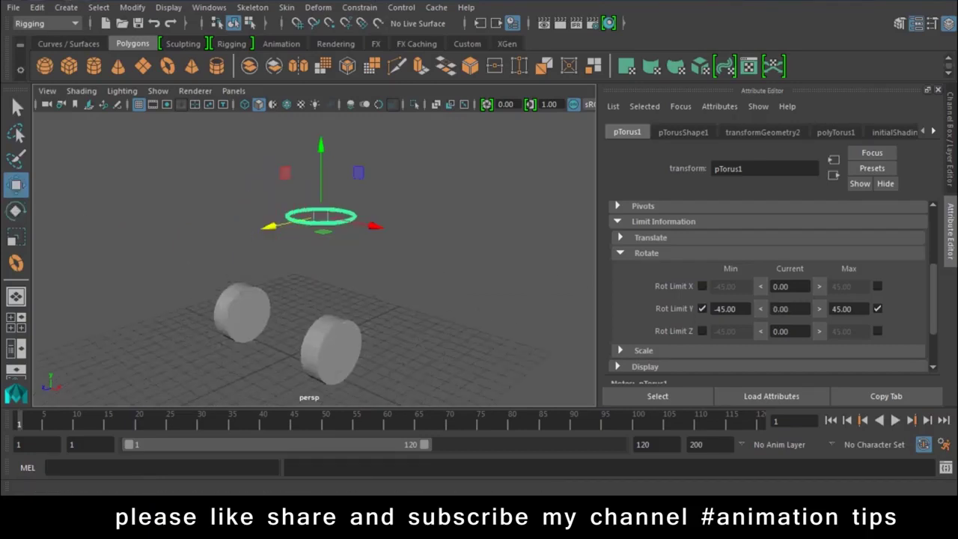
click(952, 113)
click(833, 134)
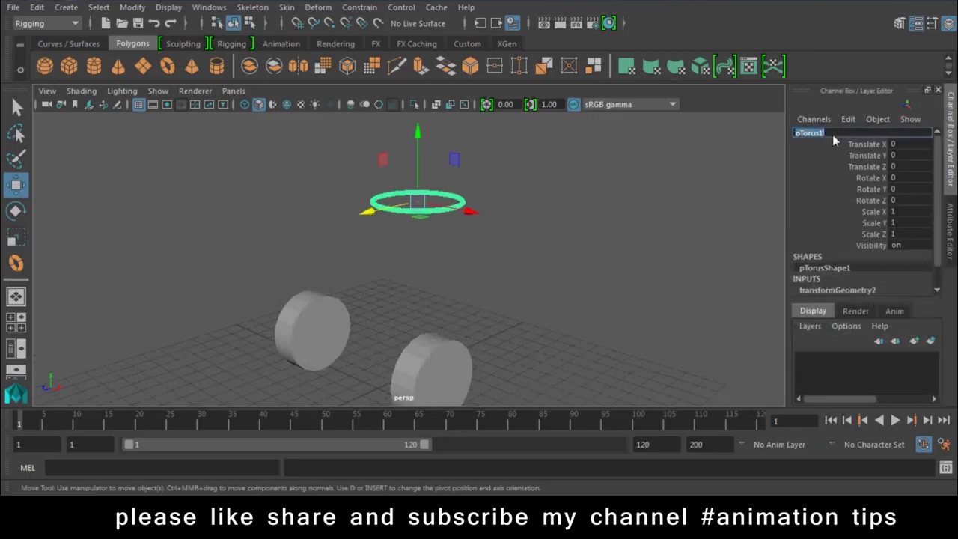
text(s)
key(Return)
Rename the right cylinder to t1 and the left cylinder to t2
click(432, 363)
click(814, 134)
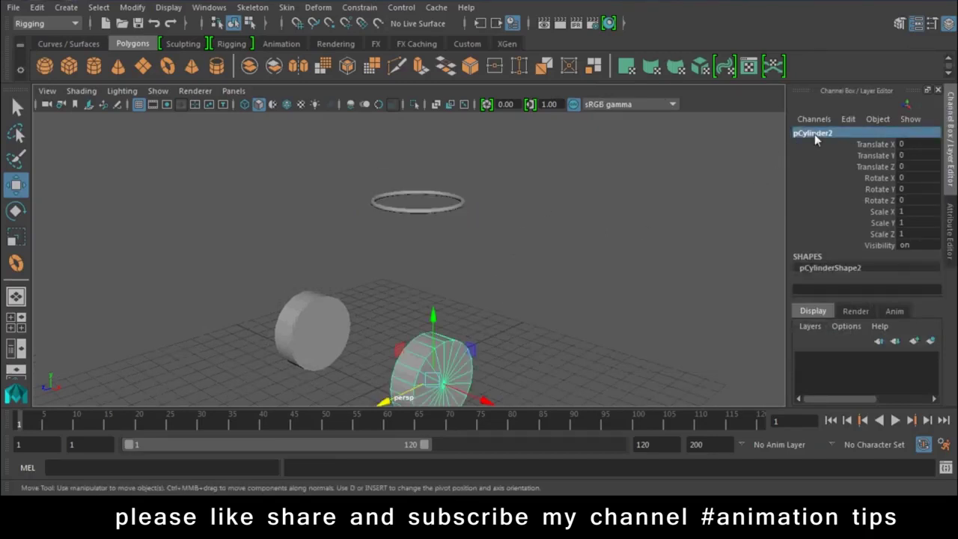
text(s)
key(Return)
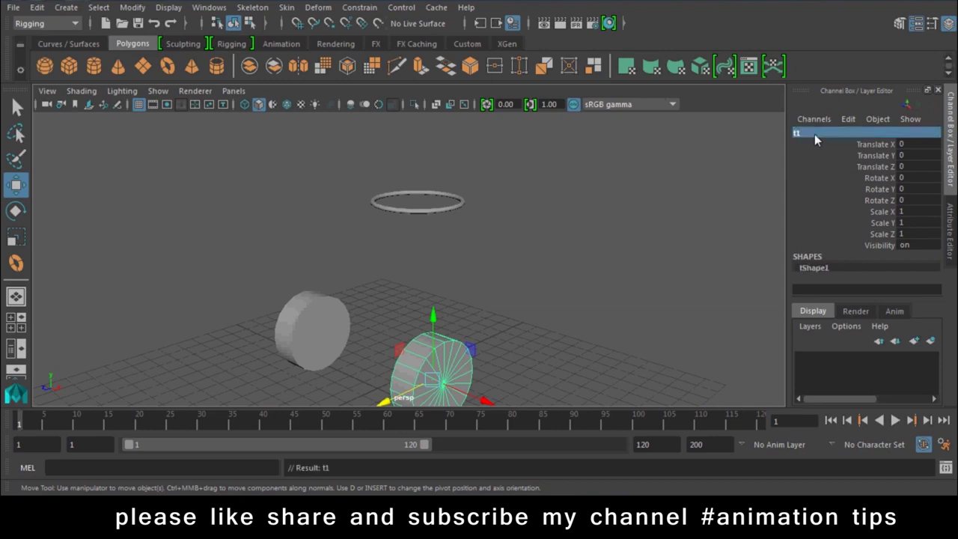
click(322, 314)
click(838, 134)
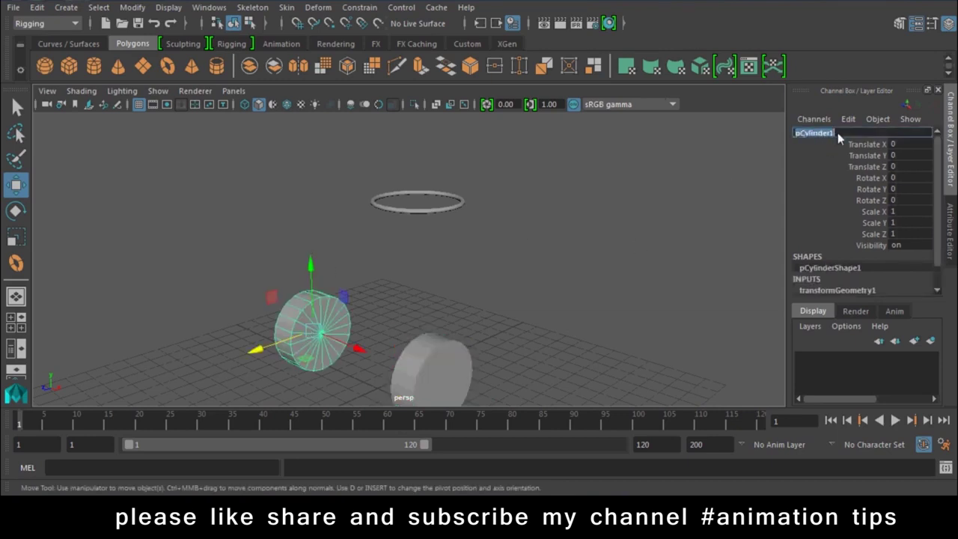
text(t2)
key(Return)
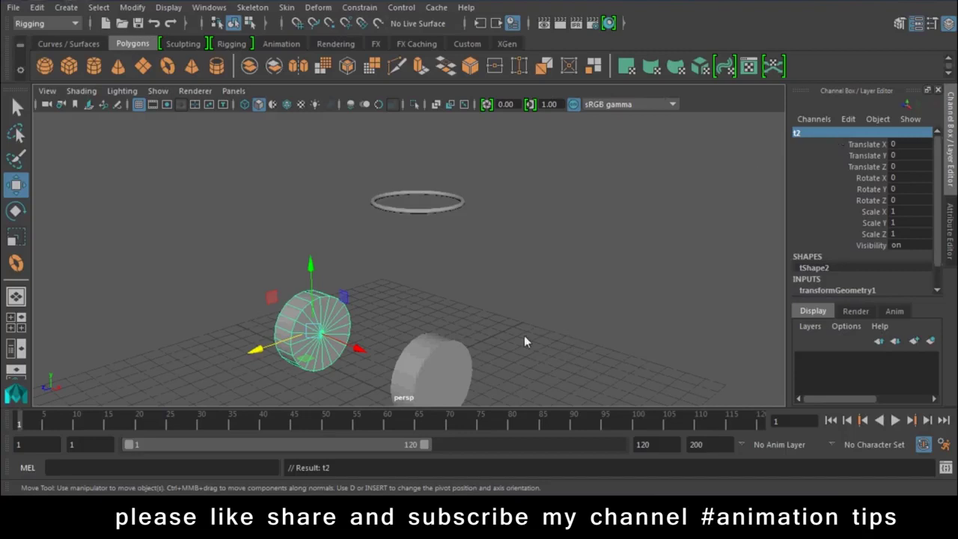
alt+right_drag(524, 341, 446, 305)
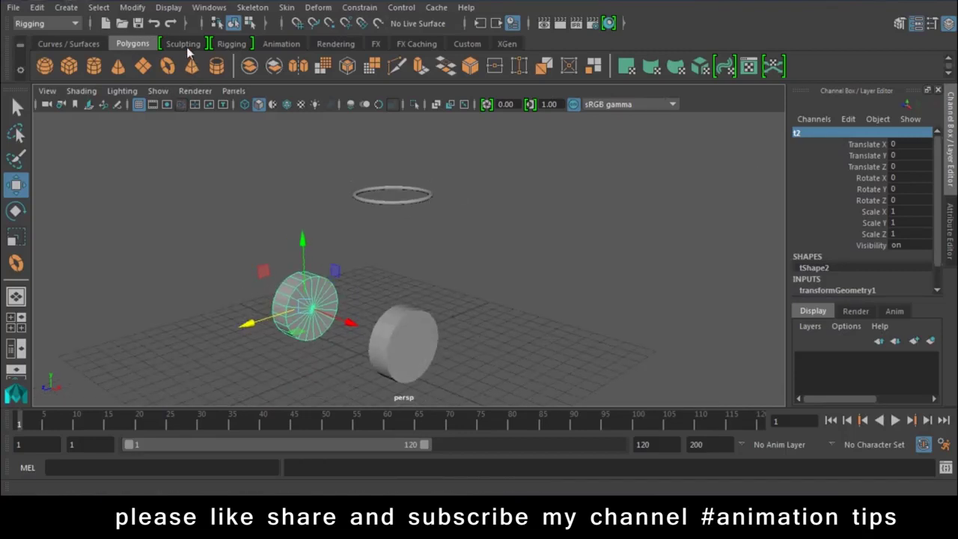
click(209, 7)
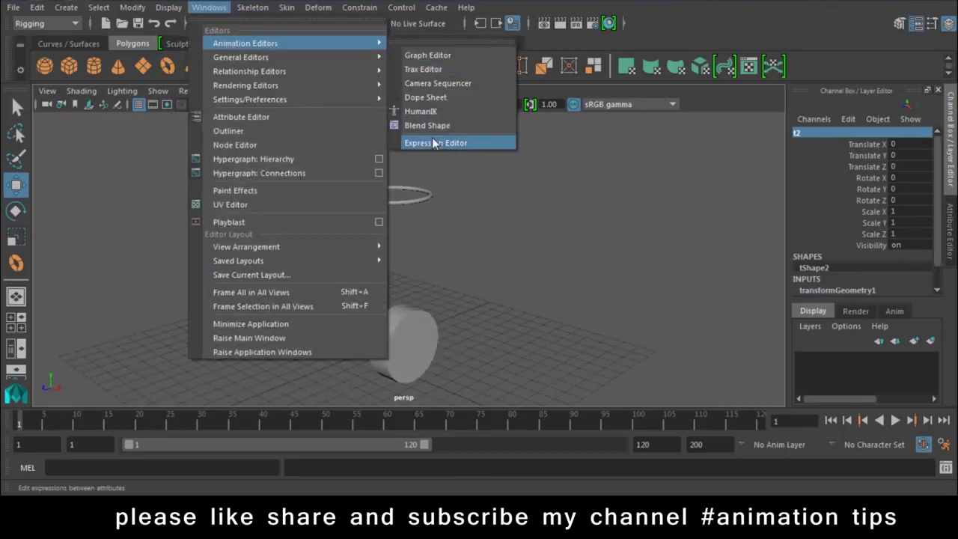
In the Expression Editor, create the expression t1.rotateY=s.rotateY;
click(434, 143)
drag(421, 159, 606, 31)
click(592, 318)
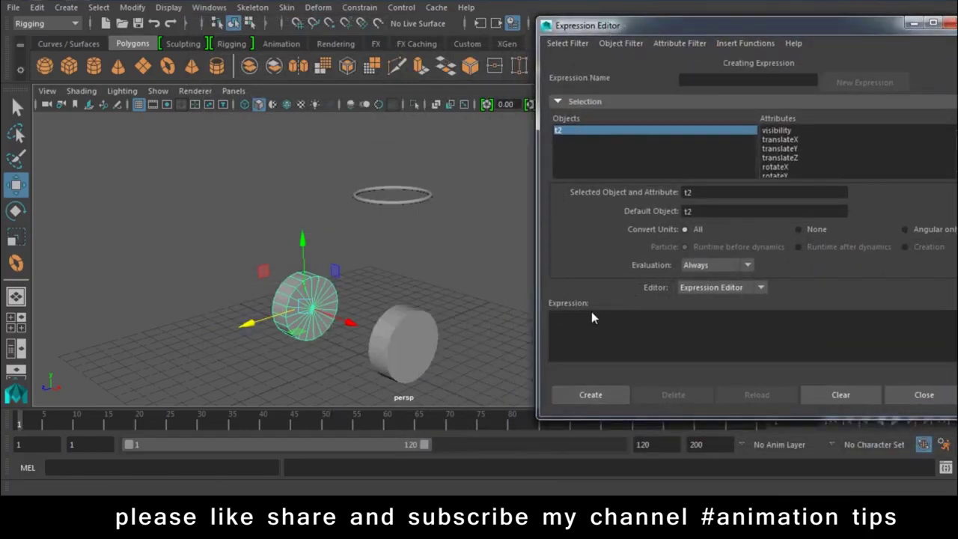
text(t)
text(rotate)
text(Y;)
click(570, 398)
Rotate torus s to check that wheel t1 steers with it, then undo
click(396, 201)
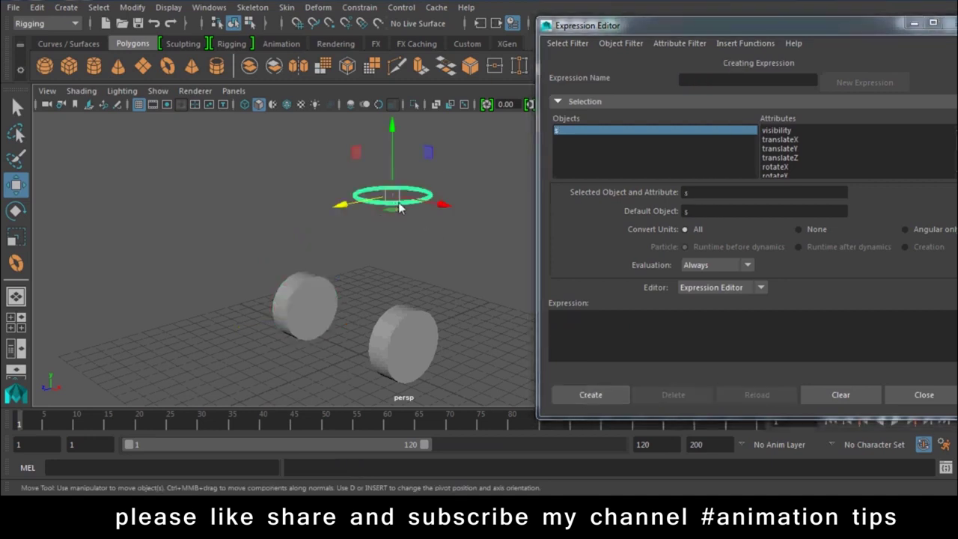
key(e)
drag(372, 208, 450, 200)
key(ctrl+z)
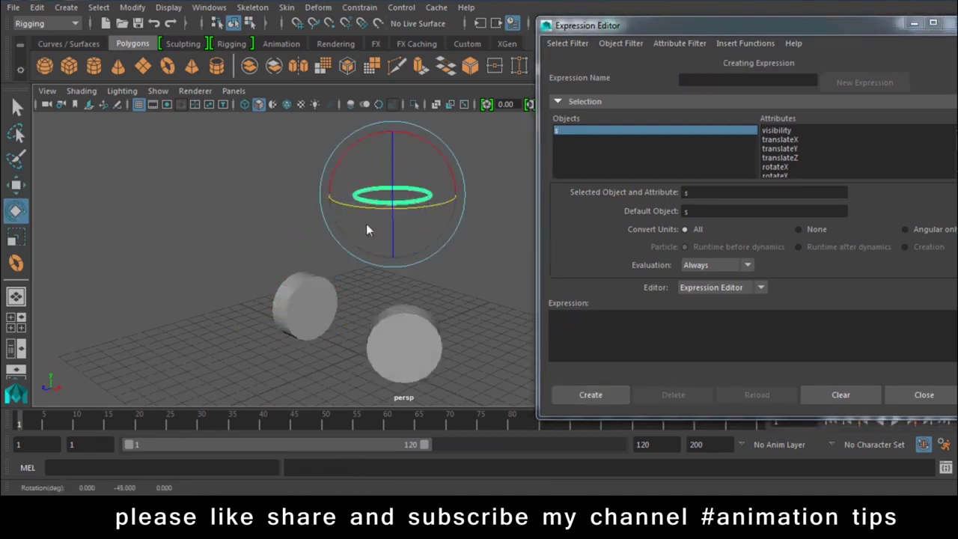
Add the line t2.rotateY=s.rotateY; to expression1 and apply the edit
click(568, 43)
click(601, 58)
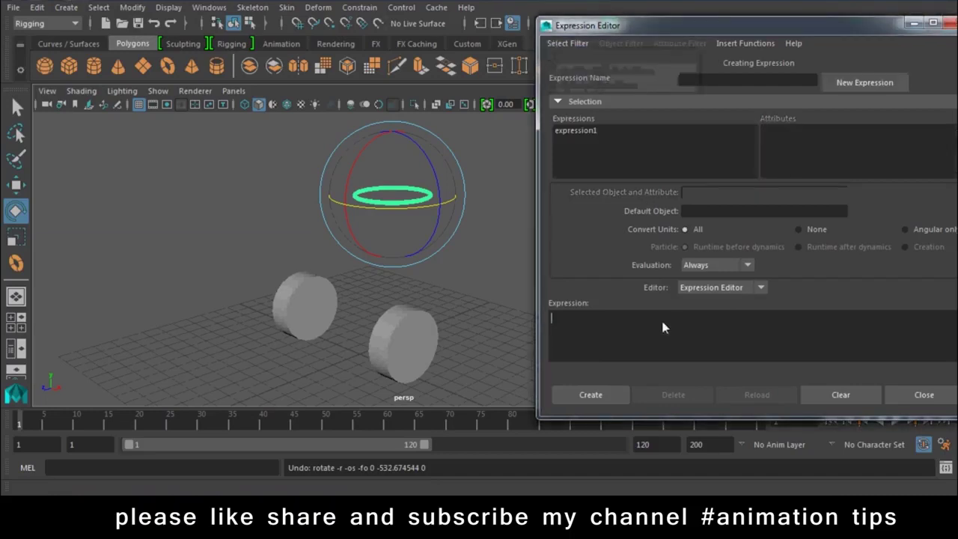
click(579, 132)
drag(666, 321, 436, 312)
key(ctrl+c)
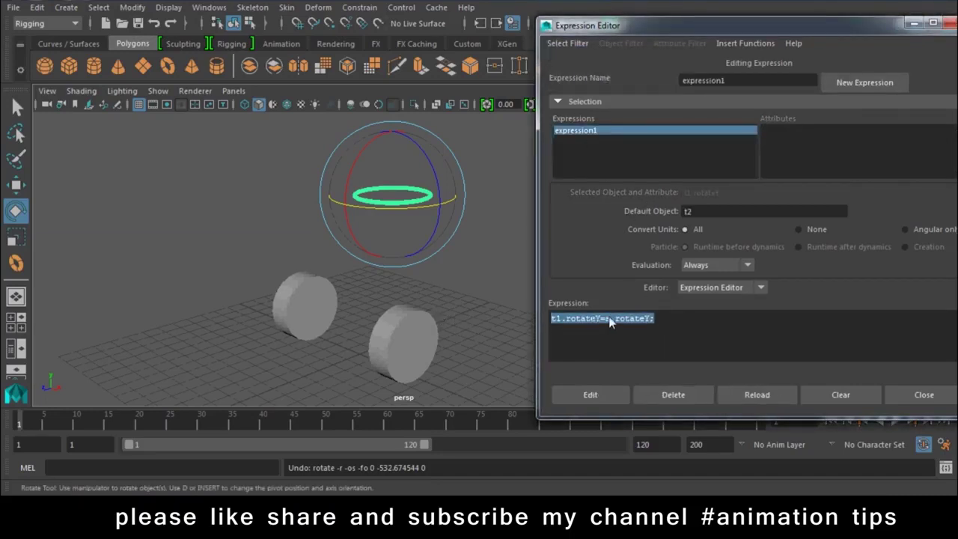
click(677, 321)
key(ctrl+v)
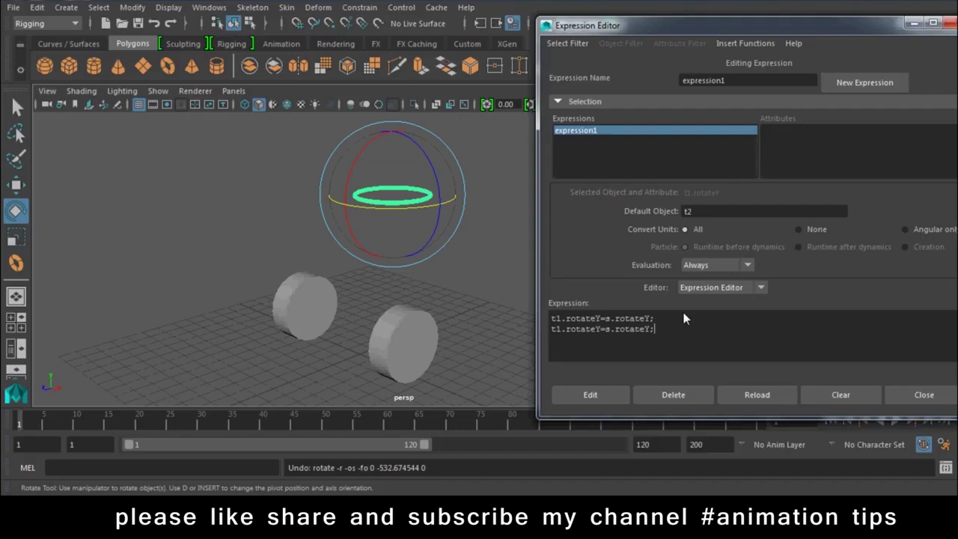
click(560, 330)
text(2)
click(599, 396)
Turn the torus to confirm both wheels steer together, then undo the rotation
mouse_move(412, 211)
mouse_down()
mouse_move(455, 222)
mouse_move(358, 223)
mouse_move(467, 241)
mouse_up()
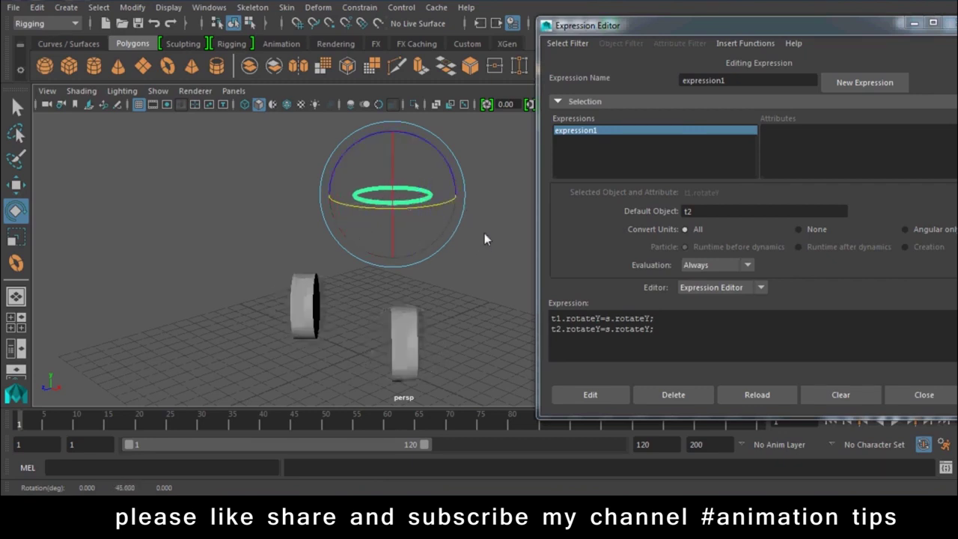
key(ctrl+z)
key(w)
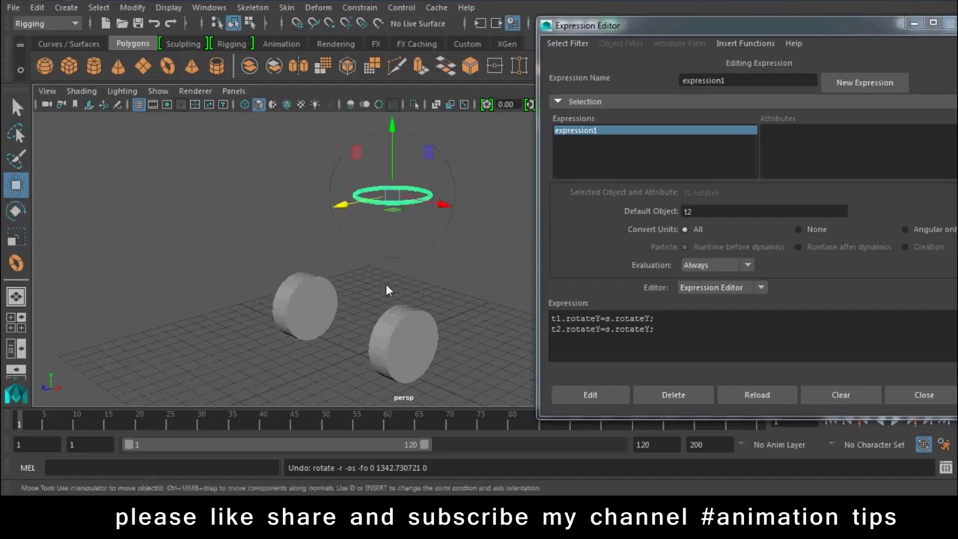
mouse_move(391, 337)
alt+mouse_down()
mouse_move(242, 325)
mouse_move(359, 327)
mouse_move(329, 425)
alt+mouse_up()
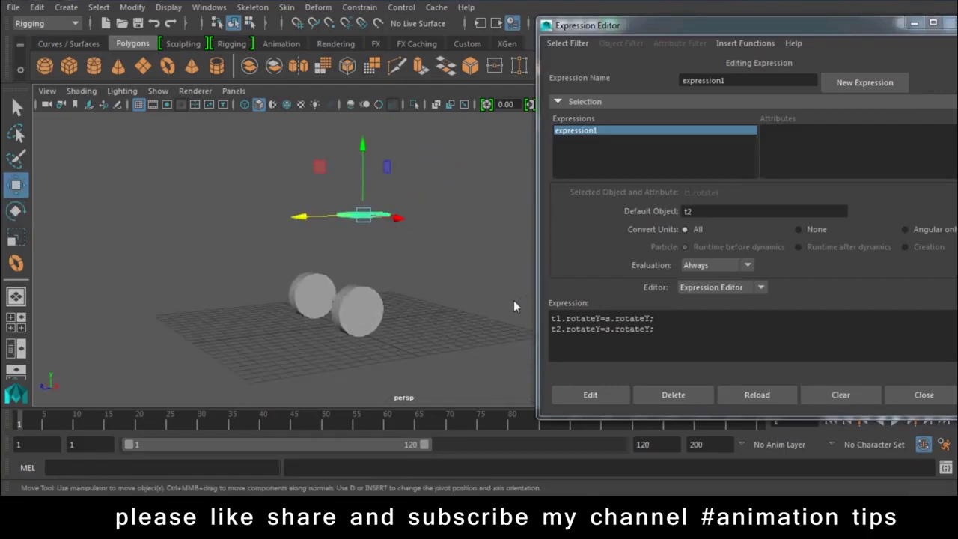
mouse_move(460, 324)
alt+mouse_down()
mouse_move(383, 328)
mouse_move(426, 348)
mouse_move(376, 342)
alt+mouse_up()
Close the Expression Editor and draw a polygon cube above the wheels in side view
click(924, 394)
click(69, 66)
key(space)
drag(353, 171, 397, 171)
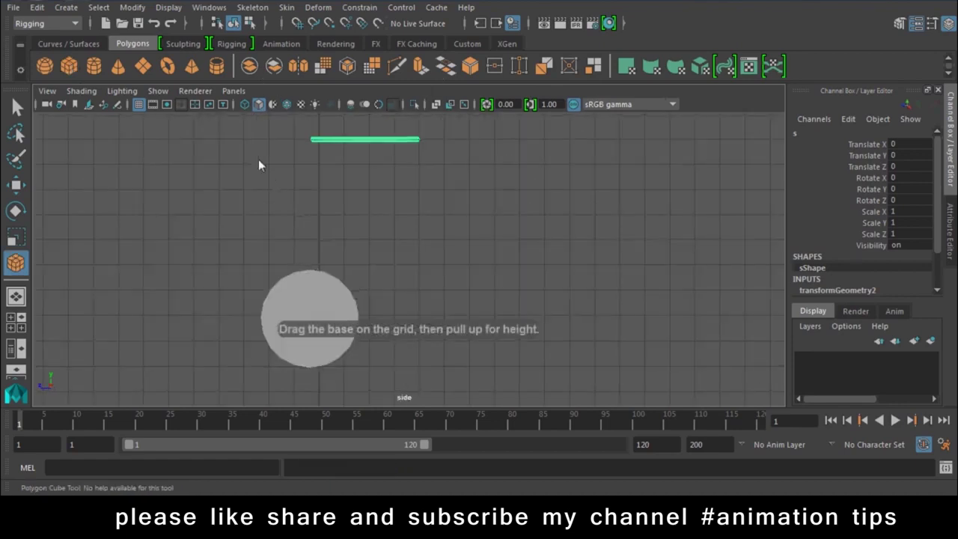
mouse_move(247, 131)
mouse_down()
mouse_move(612, 232)
mouse_move(634, 272)
mouse_move(548, 138)
mouse_up()
key(space)
mouse_move(534, 242)
mouse_down()
mouse_move(487, 313)
mouse_move(535, 317)
mouse_move(402, 253)
mouse_up()
right_click(363, 256)
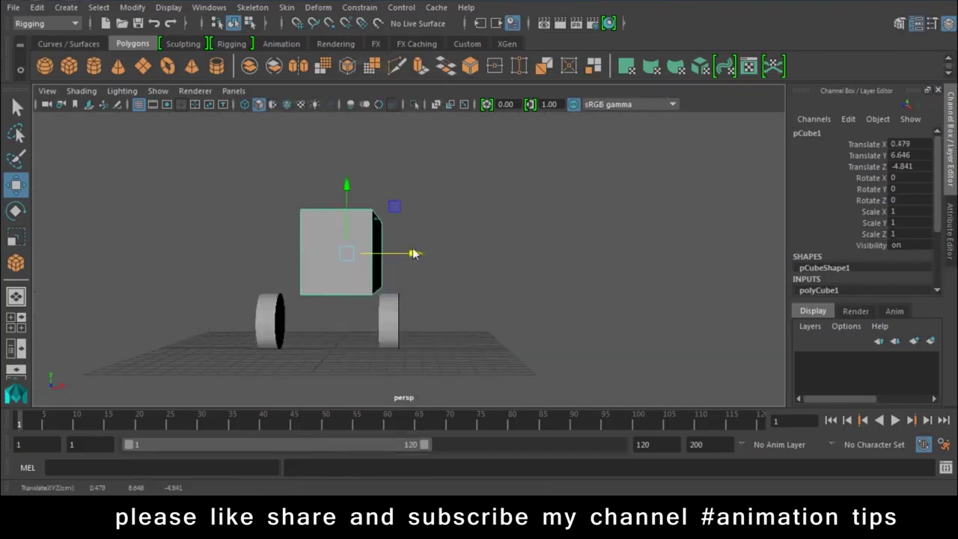
Centre the cube at Translate X 0 and stretch it to Scale X 2.016
click(908, 145)
text(0)
key(Return)
key(r)
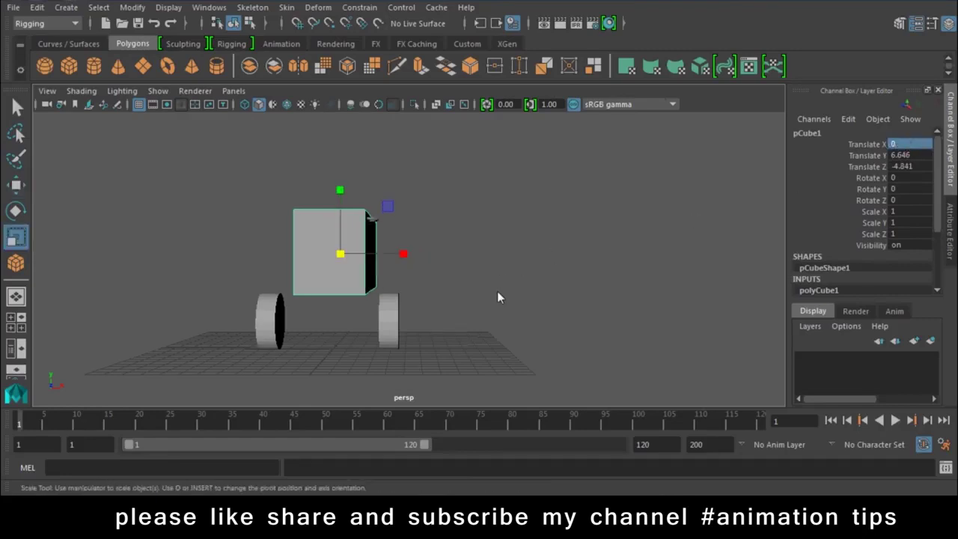
drag(404, 255, 472, 254)
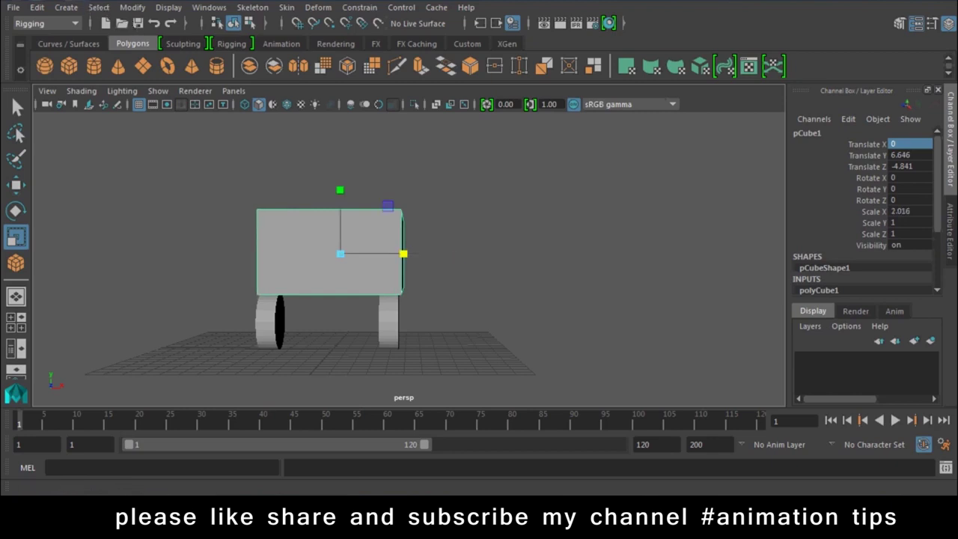
click(39, 7)
mouse_move(133, 7)
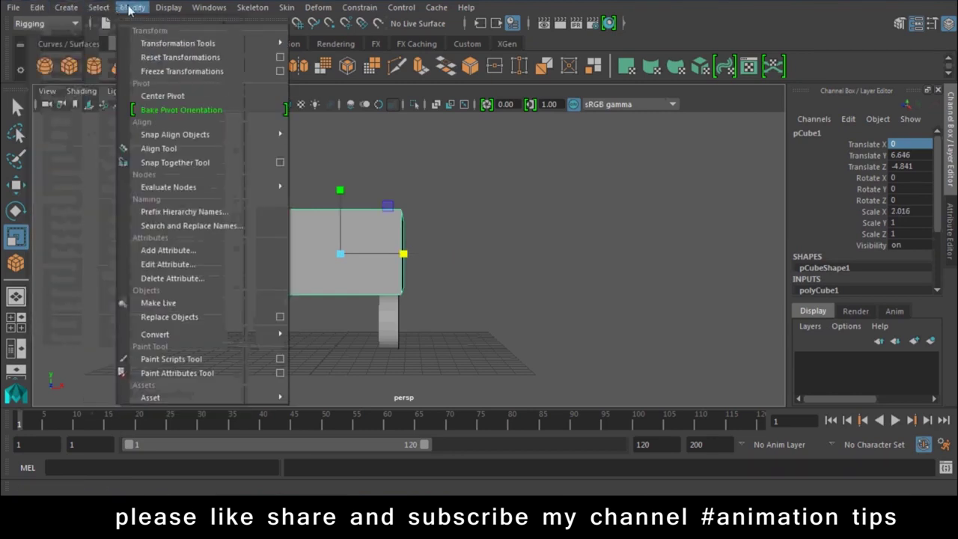
Freeze the body cube's transformations
click(158, 71)
key(w)
mouse_move(477, 247)
alt+mouse_down()
mouse_move(411, 242)
mouse_move(393, 253)
alt+mouse_up()
mouse_move(345, 319)
alt+mouse_down()
mouse_move(277, 323)
mouse_move(369, 318)
alt+mouse_up()
Duplicate the wheels forward to Translate Z -10.959 and freeze their transformations
click(278, 325)
key(ctrl+d)
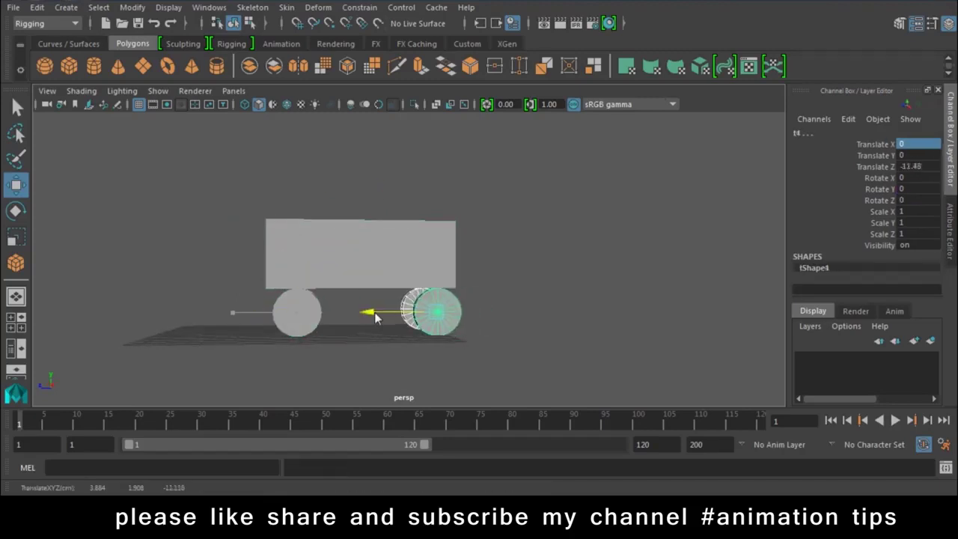
drag(478, 262, 36, 405)
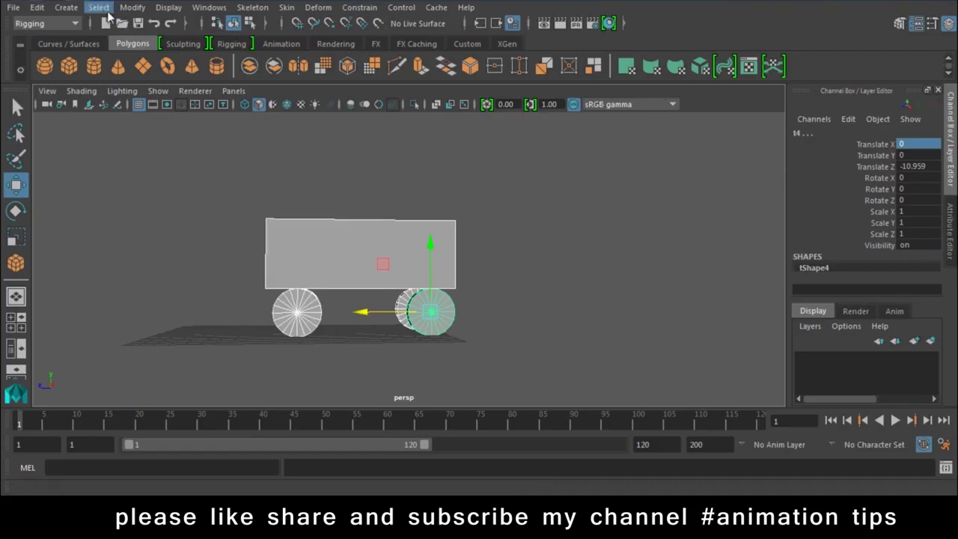
click(132, 7)
click(182, 71)
alt+drag(284, 258, 458, 211)
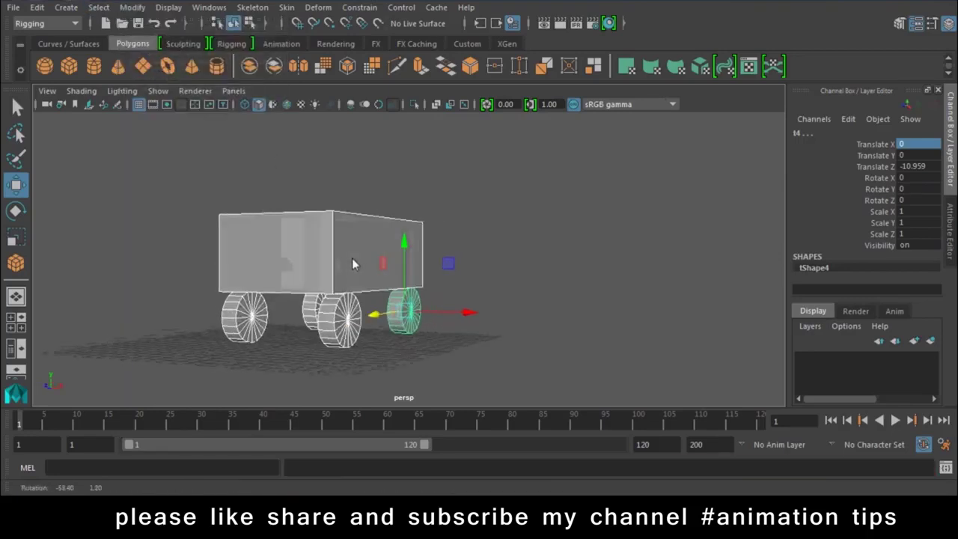
click(459, 211)
Raise the torus control above the box to Translate Y 2.067 and test-steer it
key(4)
click(325, 234)
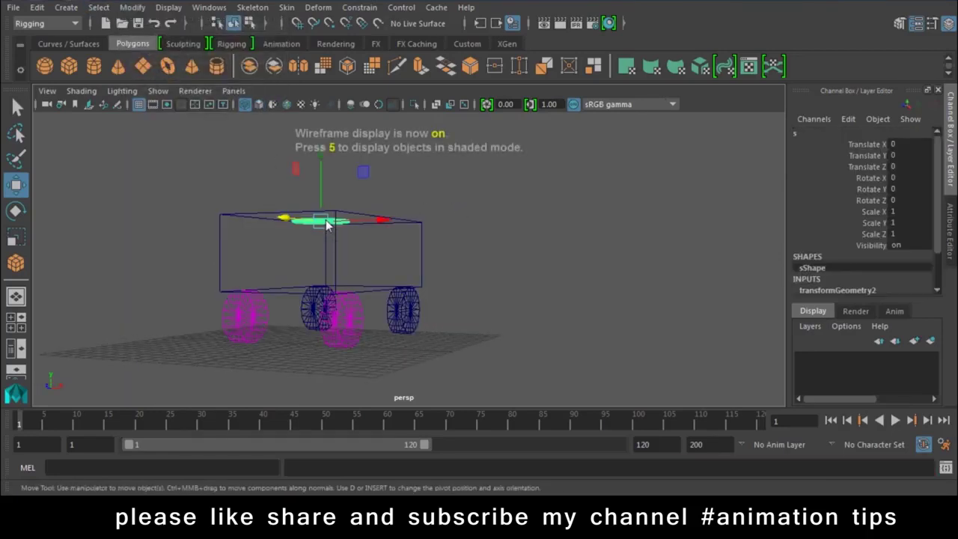
drag(326, 201, 328, 169)
key(5)
mouse_move(375, 204)
alt+mouse_down()
mouse_move(361, 288)
mouse_move(428, 190)
alt+mouse_up()
key(6)
key(4)
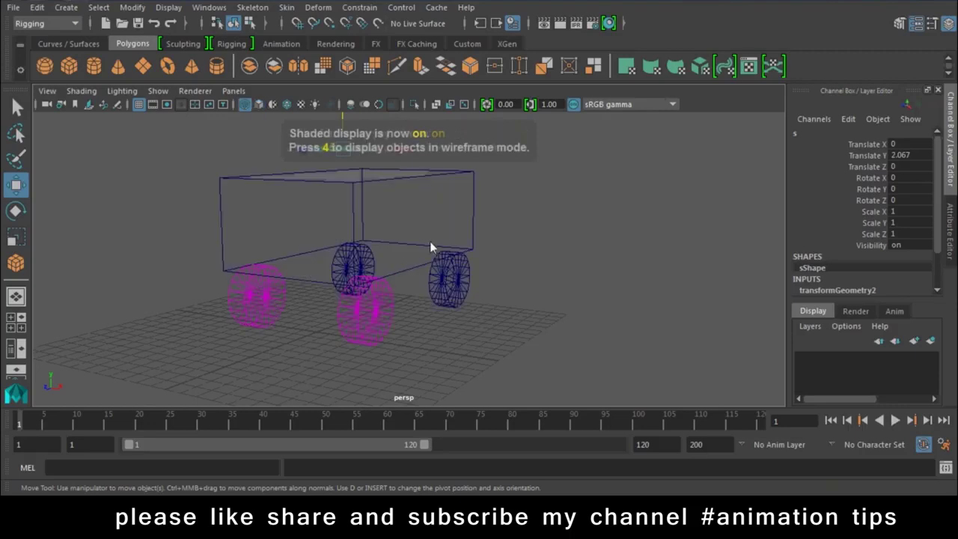
mouse_move(350, 335)
alt+mouse_down()
mouse_move(435, 283)
mouse_move(384, 288)
alt+mouse_up()
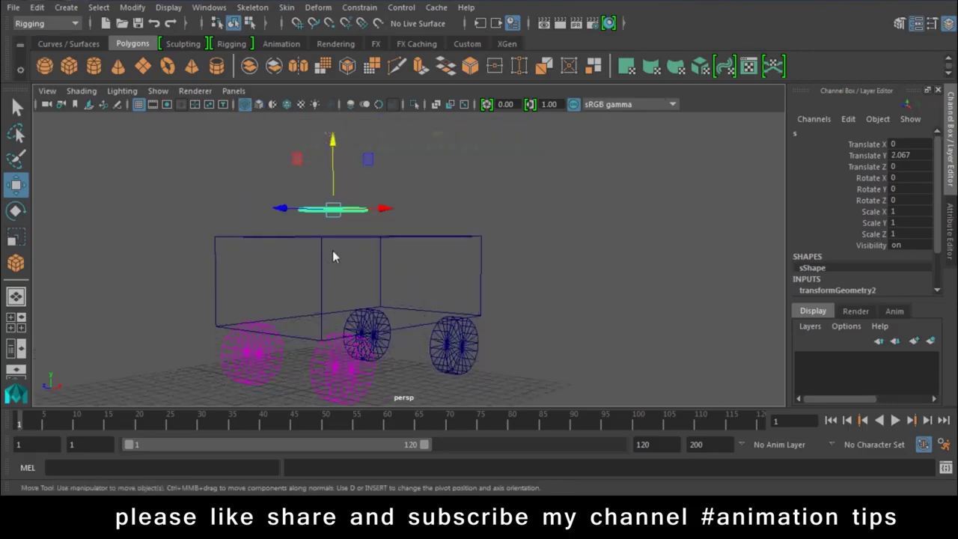
key(5)
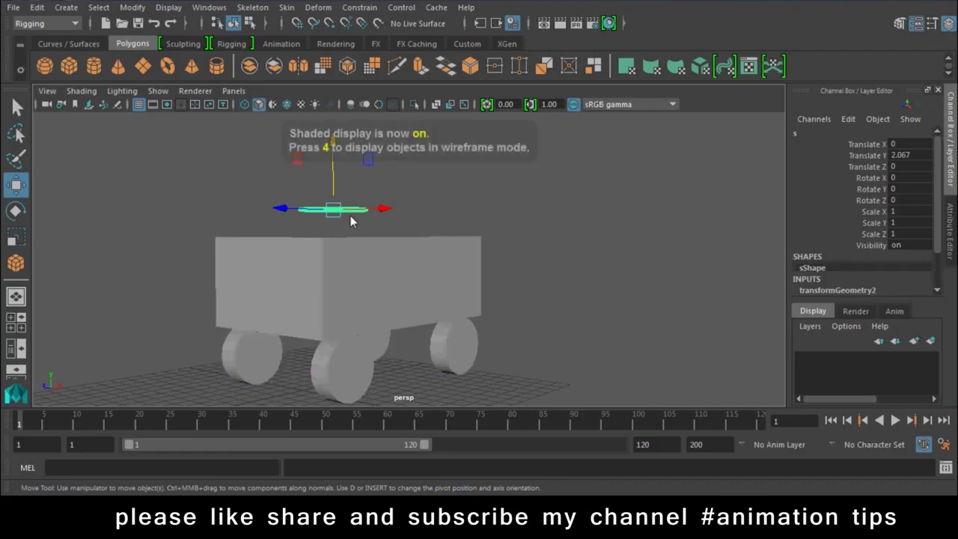
key(e)
drag(361, 212, 234, 195)
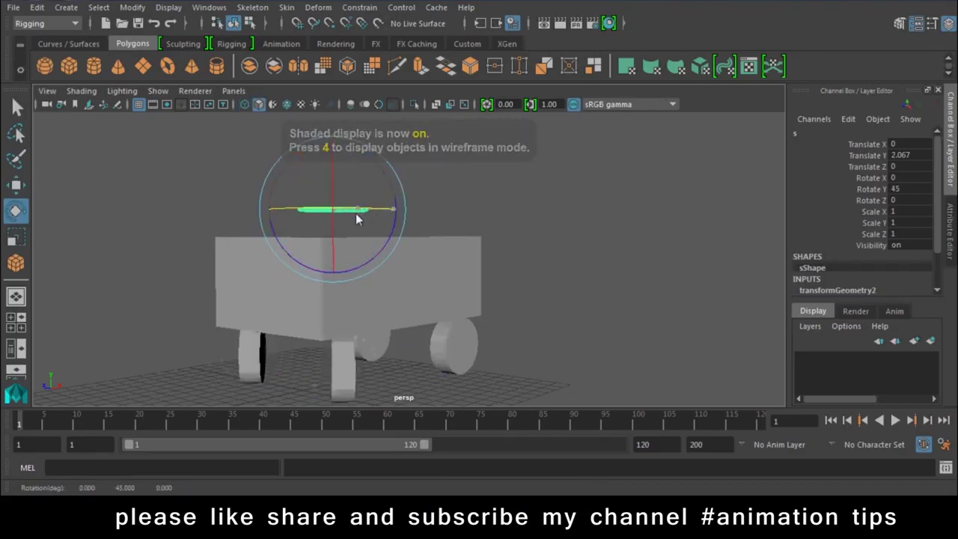
key(ctrl+z)
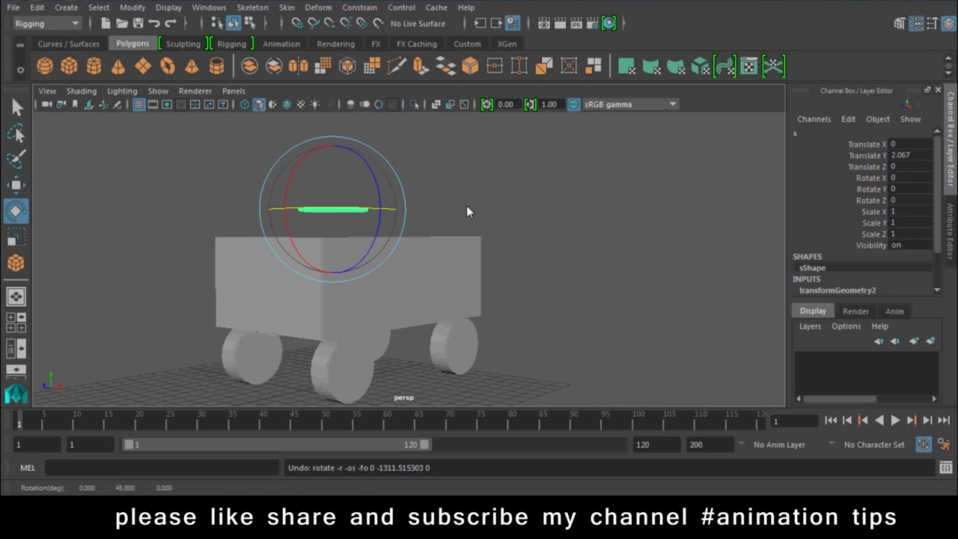
Slide the body cube pCube1 along Z to -39.998, away from the wheels
key(w)
mouse_move(469, 278)
alt+mouse_down()
mouse_move(554, 246)
mouse_move(561, 287)
mouse_move(543, 291)
alt+mouse_up()
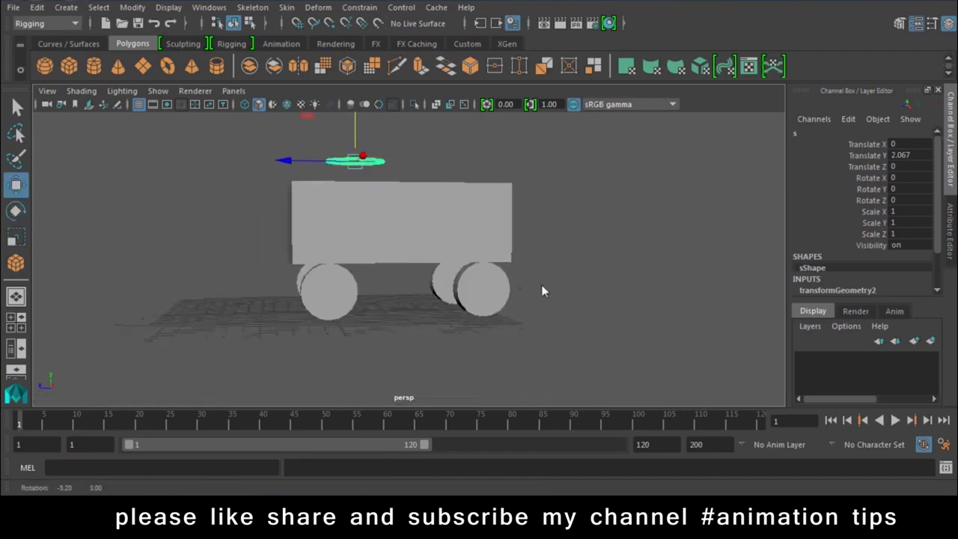
click(336, 255)
mouse_move(336, 267)
alt+mouse_down()
mouse_move(343, 223)
mouse_move(152, 259)
mouse_move(558, 265)
mouse_move(655, 337)
mouse_move(797, 367)
alt+mouse_up()
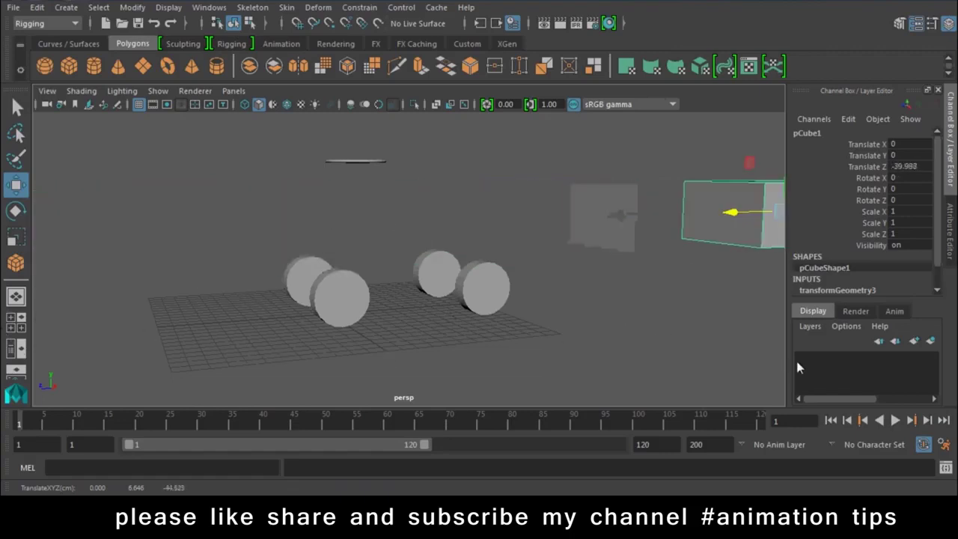
Return the body above the wheels and test-roll a front wheel, then undo the roll
key(ctrl+z)
alt+drag(487, 376, 496, 345)
click(433, 278)
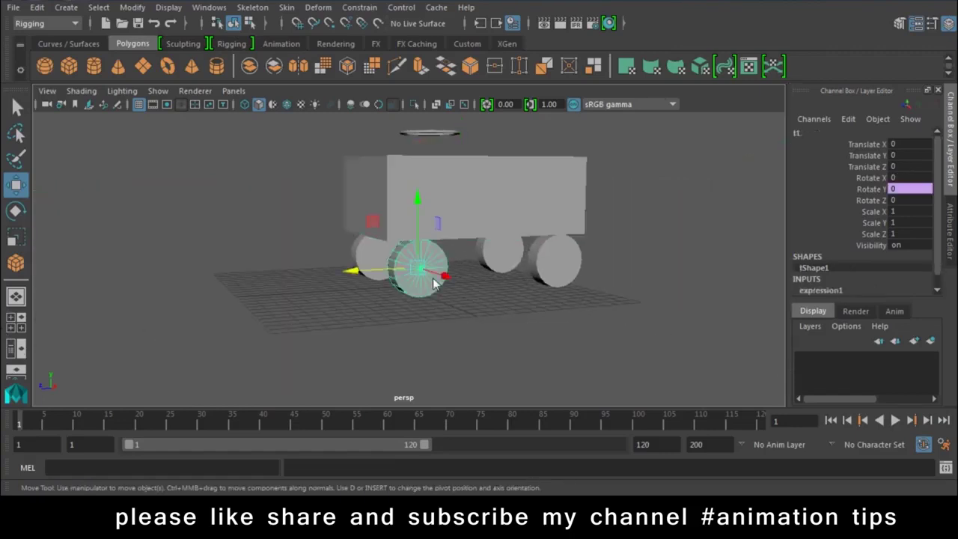
key(e)
mouse_move(387, 212)
mouse_down()
mouse_move(397, 204)
mouse_move(358, 347)
mouse_up()
key(ctrl+z)
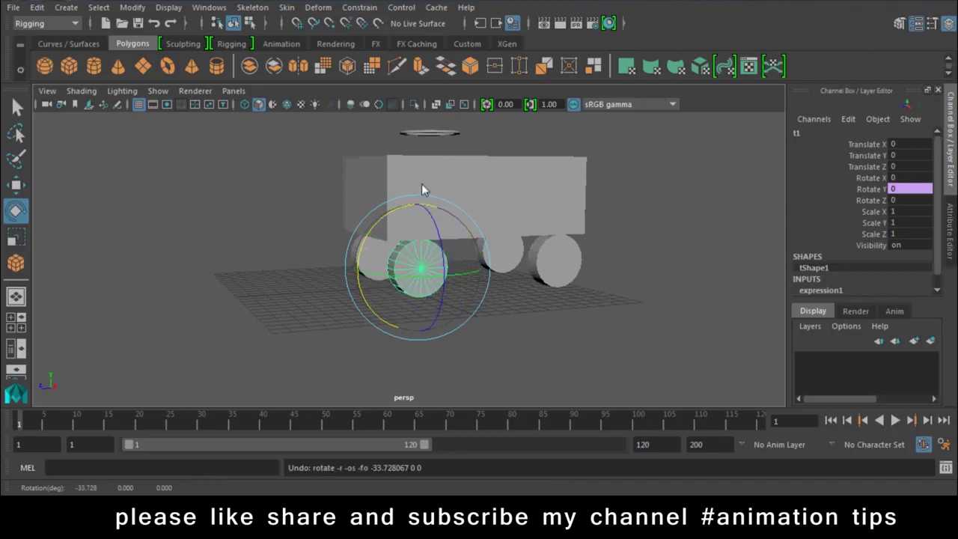
key(w)
mouse_move(421, 190)
alt+mouse_down()
mouse_move(629, 314)
mouse_move(583, 310)
mouse_move(437, 232)
alt+mouse_up()
Rename the body cube pCube1 to 'box' in the Channel Box
click(438, 232)
double_click(835, 136)
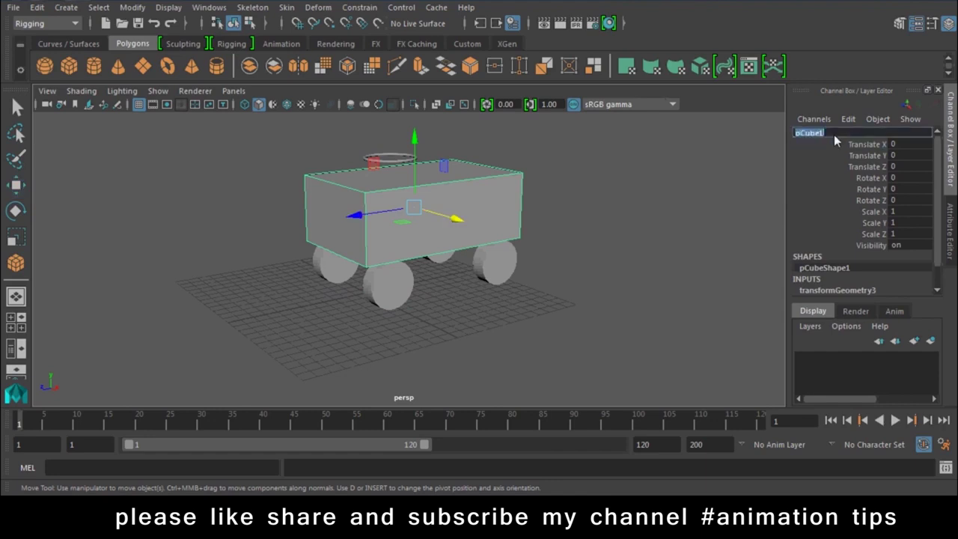
text(box)
key(Return)
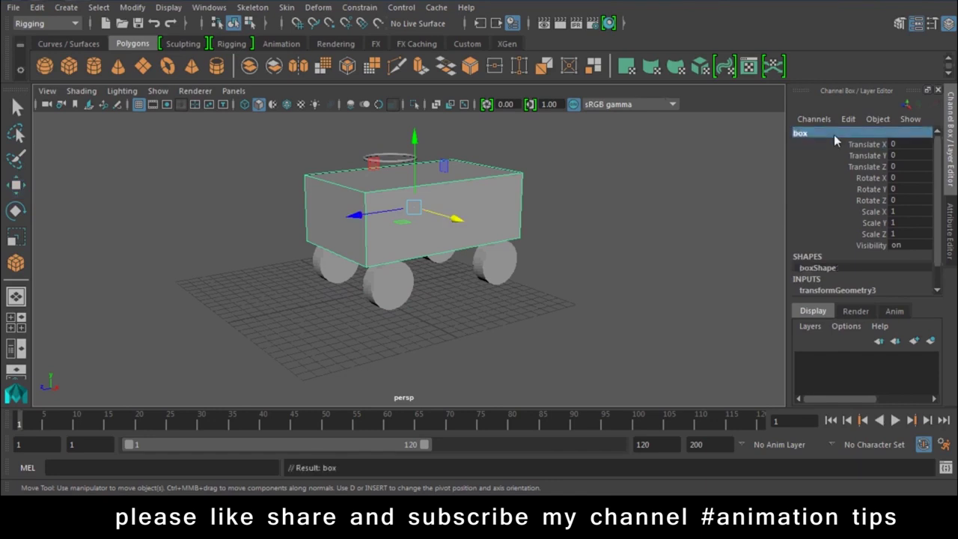
mouse_move(584, 247)
alt+mouse_down()
mouse_move(612, 260)
mouse_move(304, 265)
mouse_move(474, 289)
alt+mouse_up()
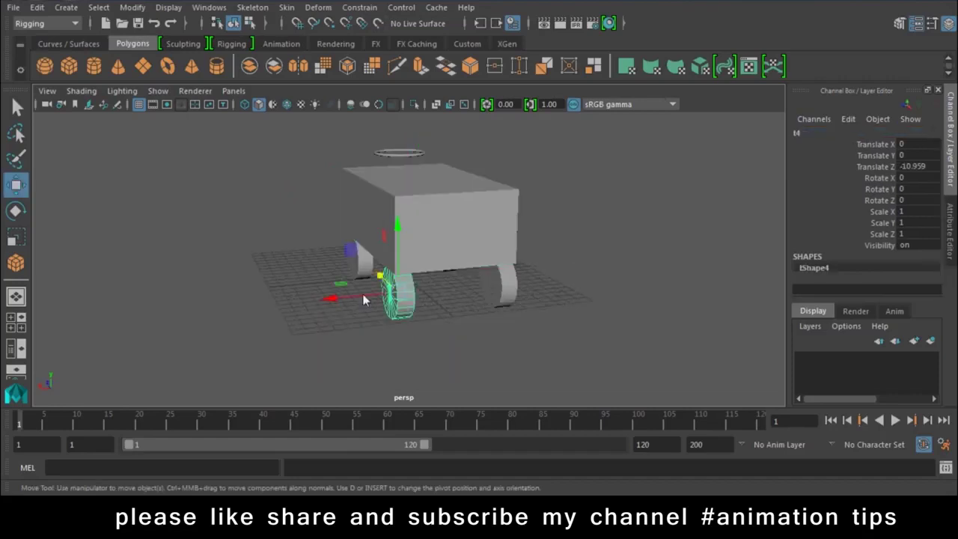
click(356, 272)
click(496, 289)
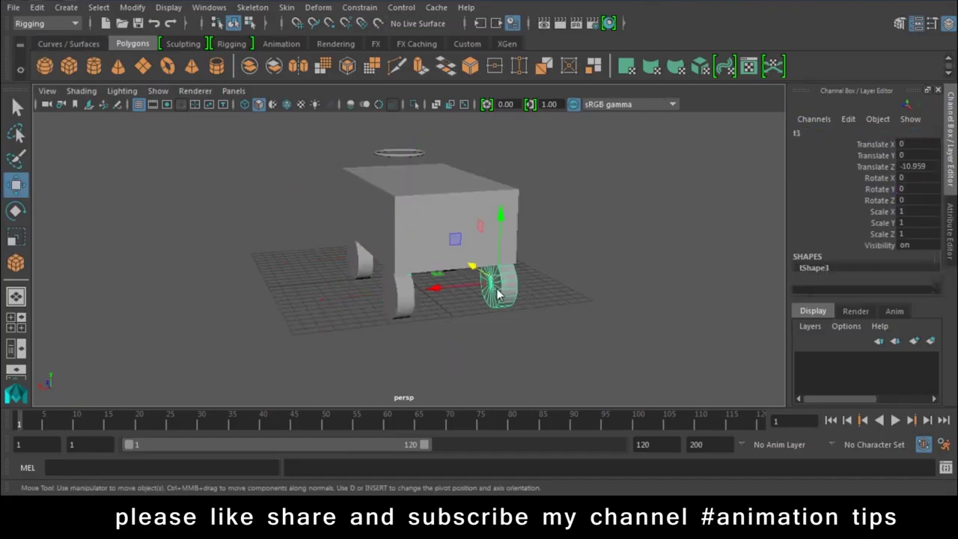
click(337, 160)
click(209, 8)
mouse_move(246, 44)
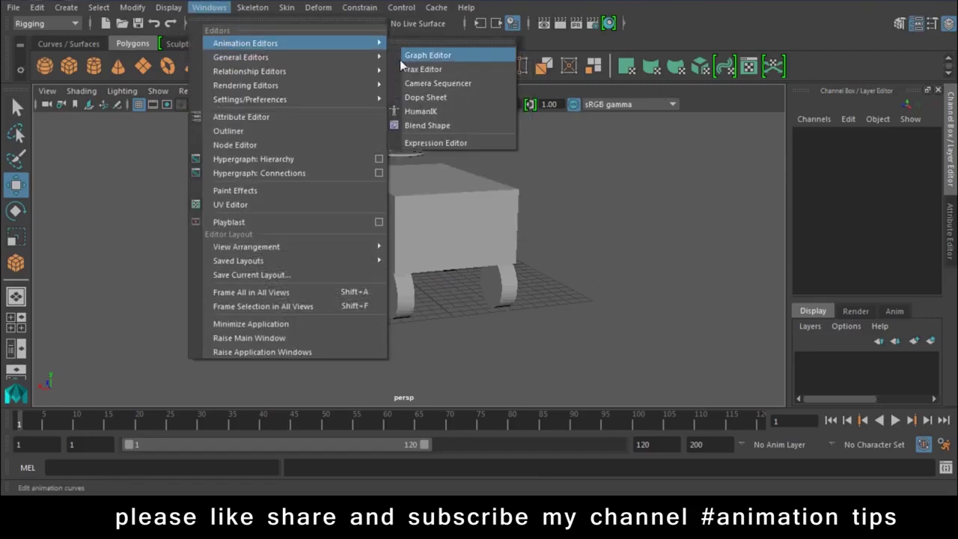
Open the Expression Editor and drag it aside, undoing an accidental box move
click(436, 142)
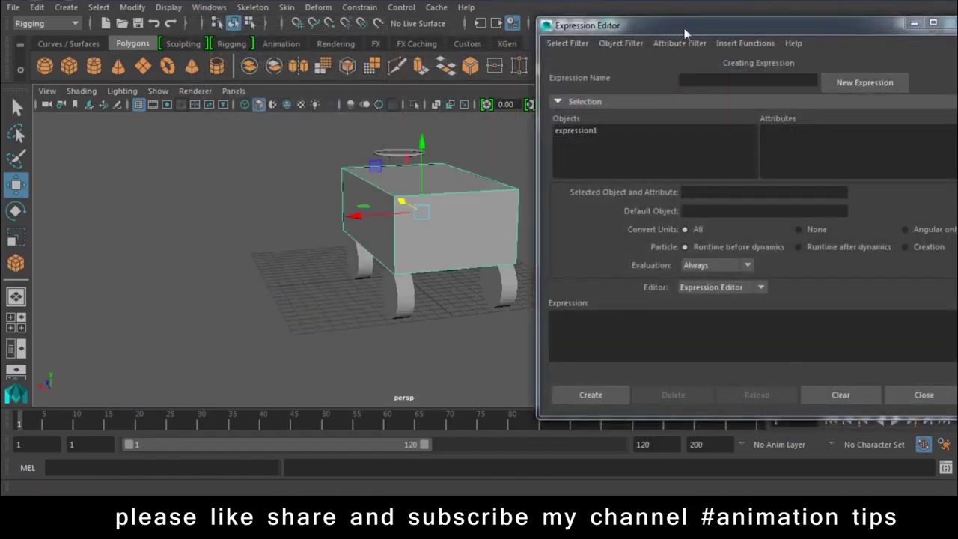
drag(684, 33, 697, 411)
drag(258, 210, 227, 241)
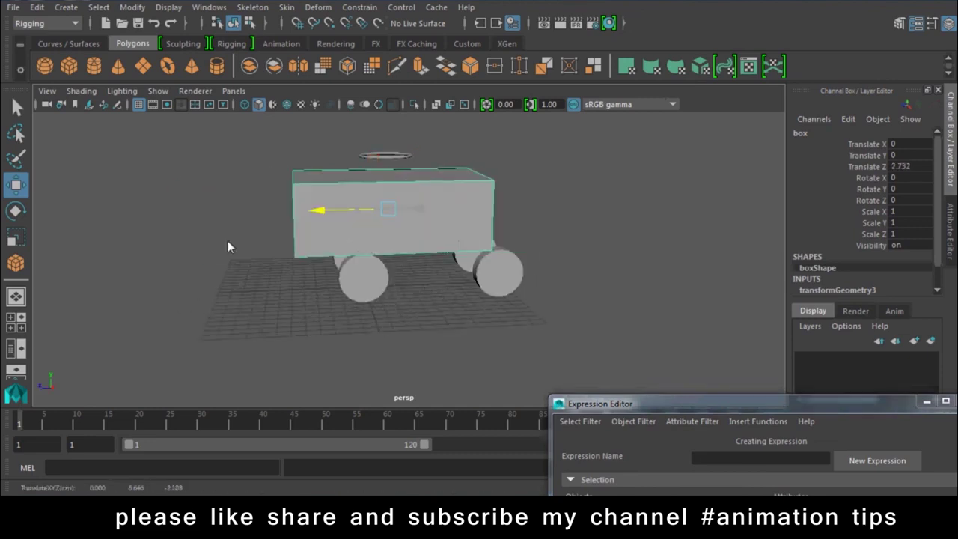
key(ctrl+z)
Select front wheel t1 and begin the expression with t1.rotate
key(ctrl+z)
click(367, 287)
key(e)
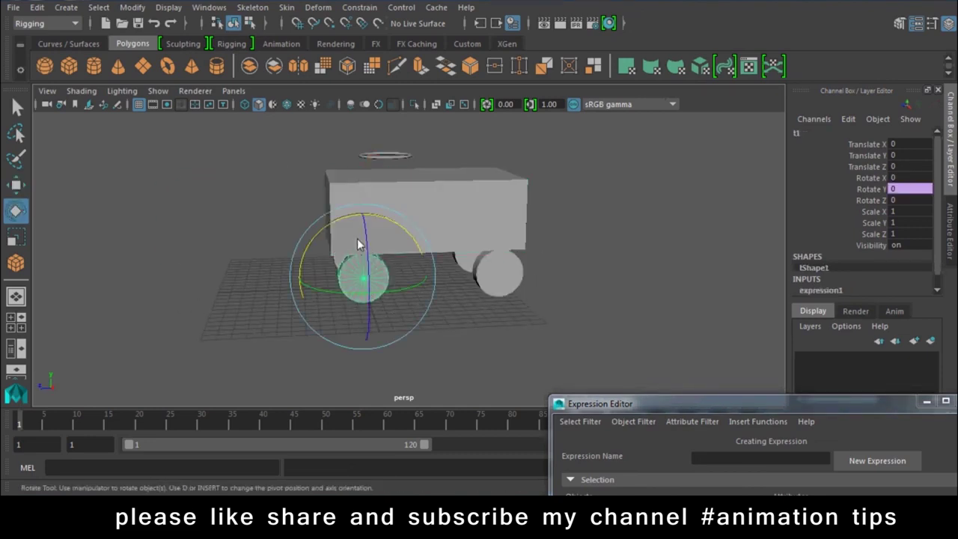
drag(335, 227, 321, 207)
key(ctrl+z)
mouse_move(638, 404)
mouse_down()
mouse_move(499, 44)
mouse_move(510, 0)
mouse_up()
click(486, 313)
text(t1.rotate)
Fix the misspelled attribute, then clear the draft expression text entirely
key(BackSpace)
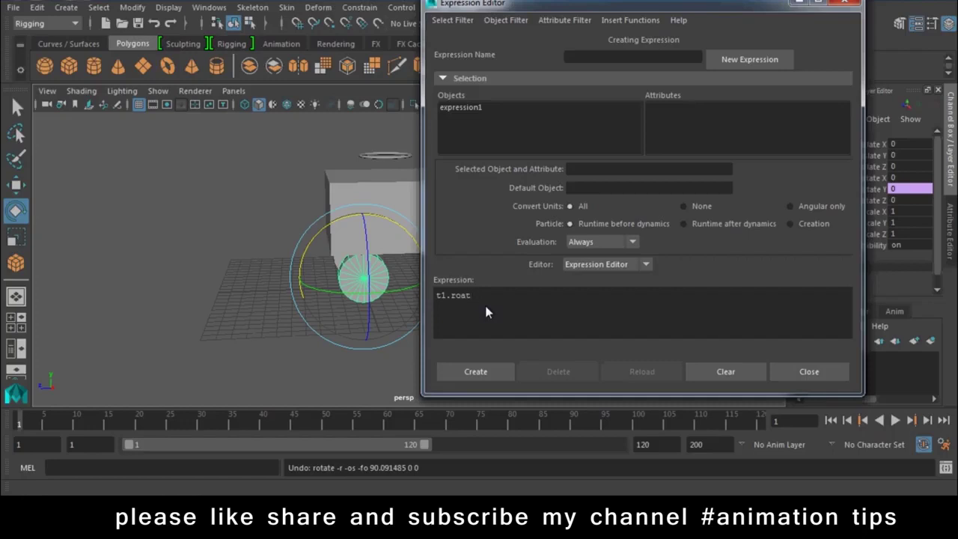
key(BackSpace)
key(BackSpace)
text(tate)
text(X)
text(=)
text(Z)
text(ro)
text(tate)
drag(540, 296, 402, 296)
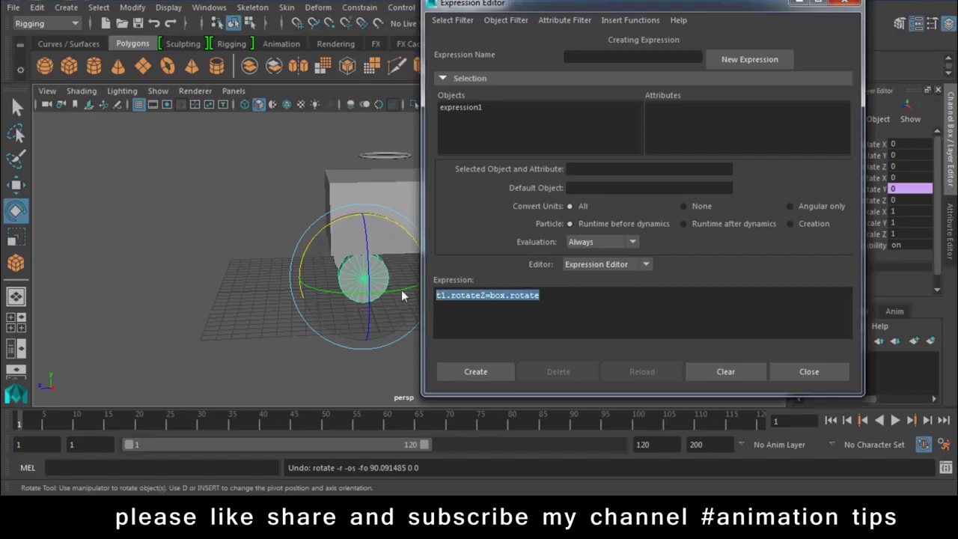
key(BackSpace)
Test-move the box and test-rotate the front wheel to find their axes, undoing both
click(374, 224)
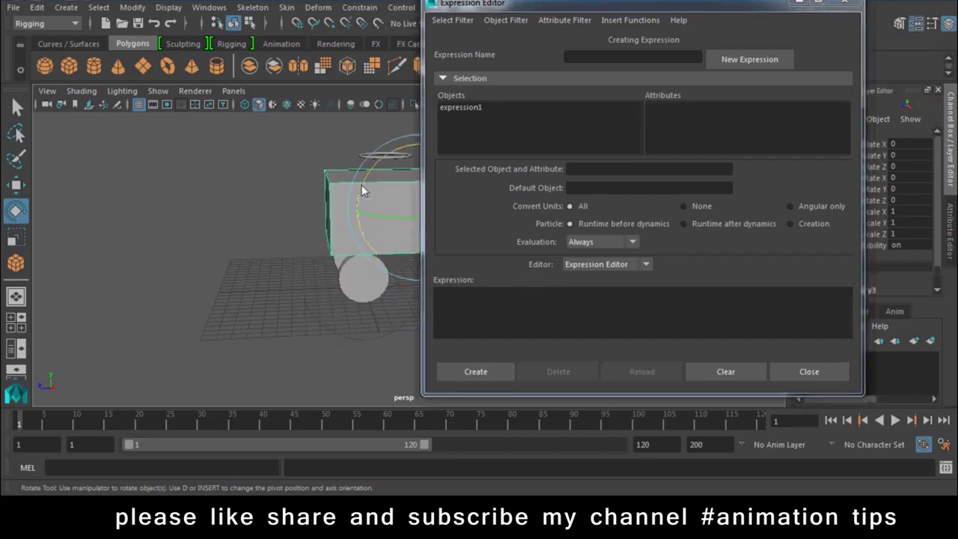
key(w)
alt+drag(375, 225, 291, 281)
drag(296, 215, 252, 218)
key(ctrl+z)
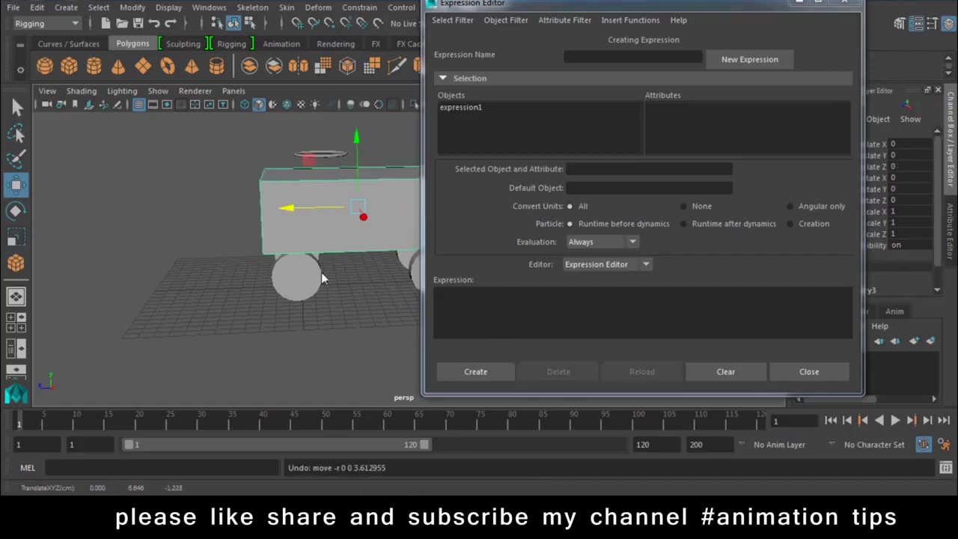
click(304, 275)
key(e)
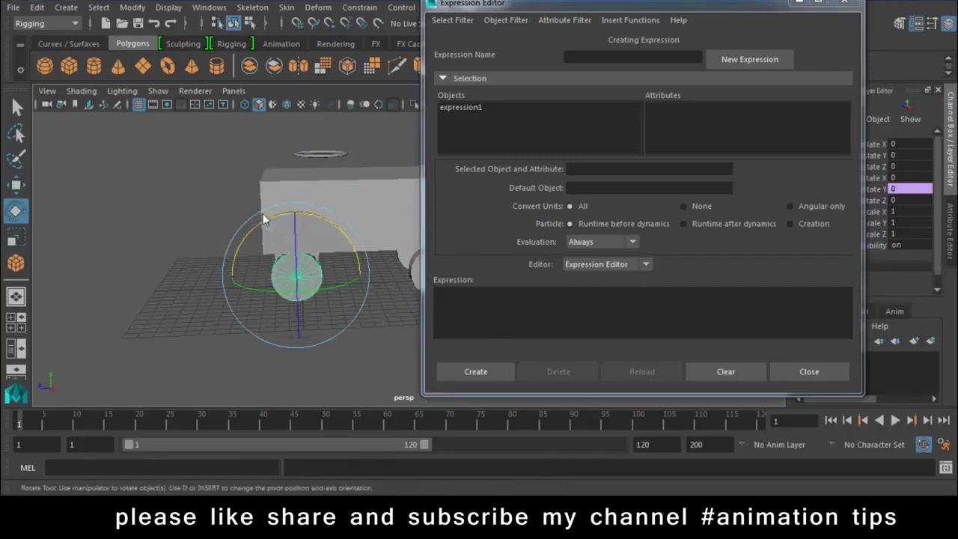
drag(270, 218, 115, 283)
key(ctrl+z)
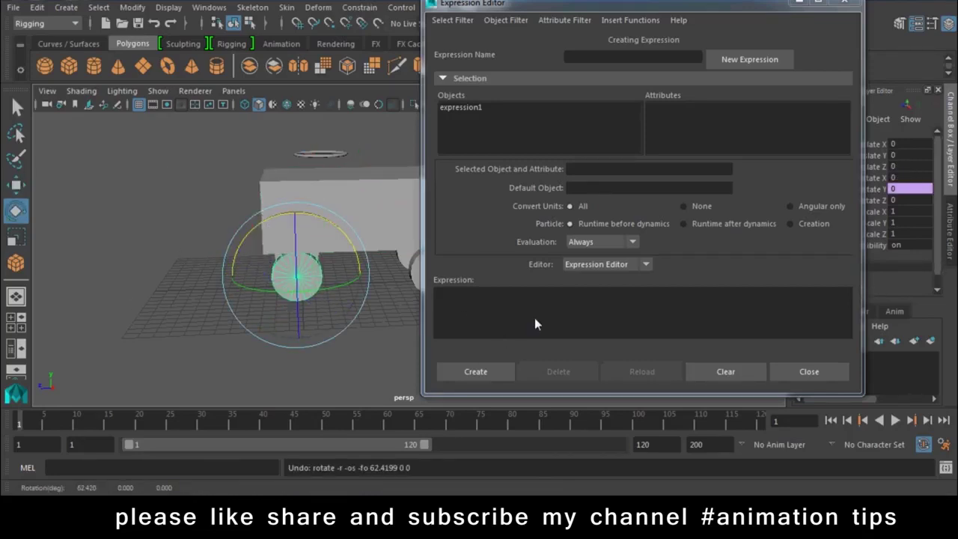
Write the expression t1.rotateX=box.translateZ;
text(t1.rotateZ=box.rotate)
drag(487, 298, 483, 297)
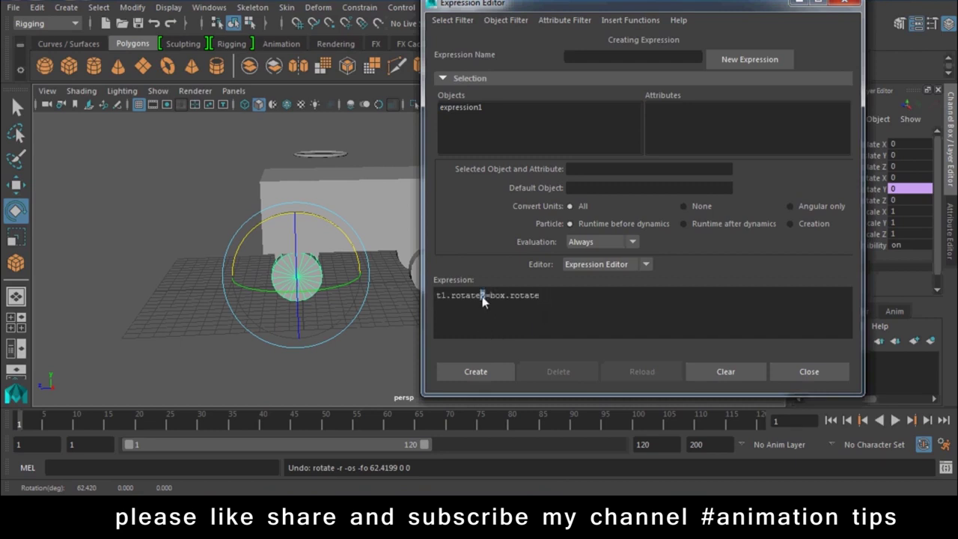
text(X)
text(slateZ;)
Create expression2 and turn on Wireframe on Shaded in the viewport
click(475, 371)
drag(536, 18, 777, 82)
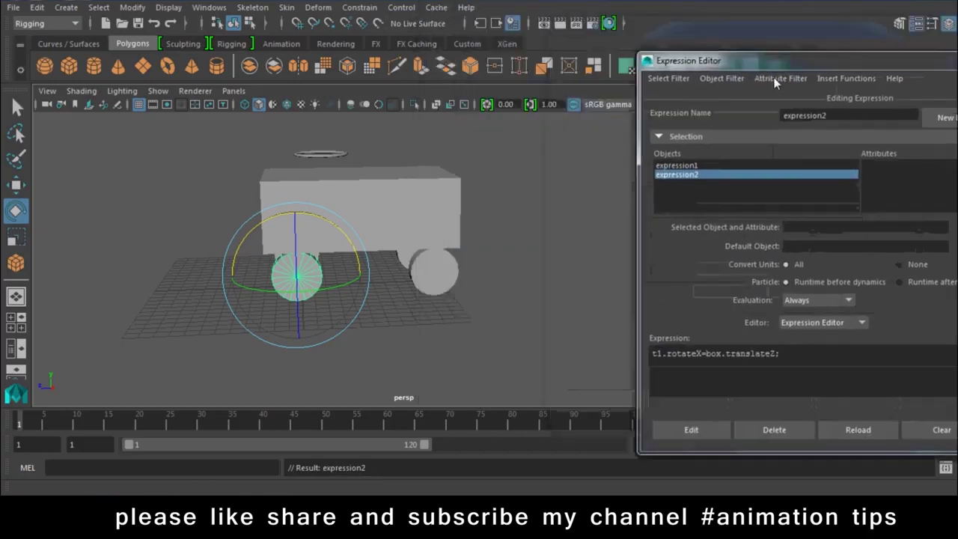
text(w)
click(370, 201)
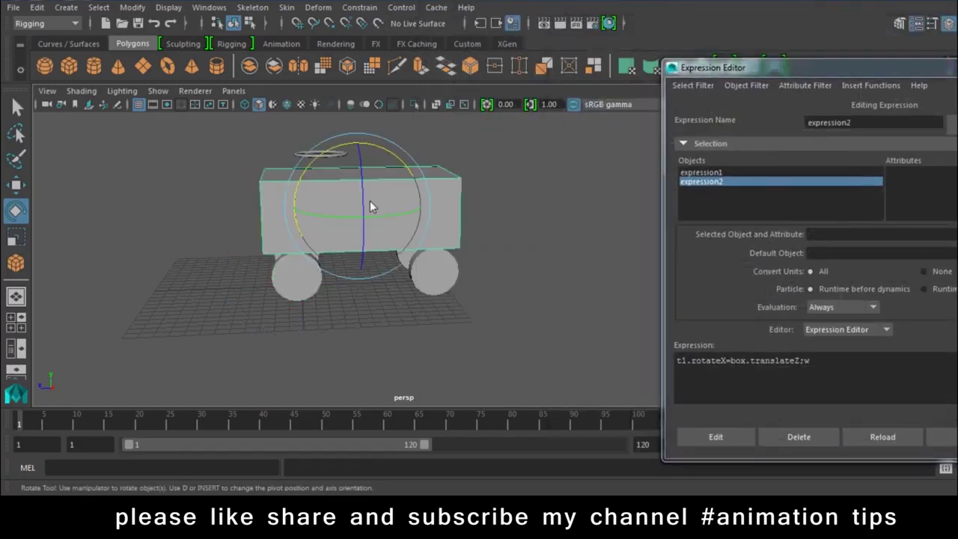
click(81, 91)
click(105, 229)
Slide the box to test how wheel t1 rolls, then undo the move
key(w)
mouse_move(241, 267)
alt+mouse_down()
mouse_move(304, 238)
mouse_move(445, 241)
alt+mouse_up()
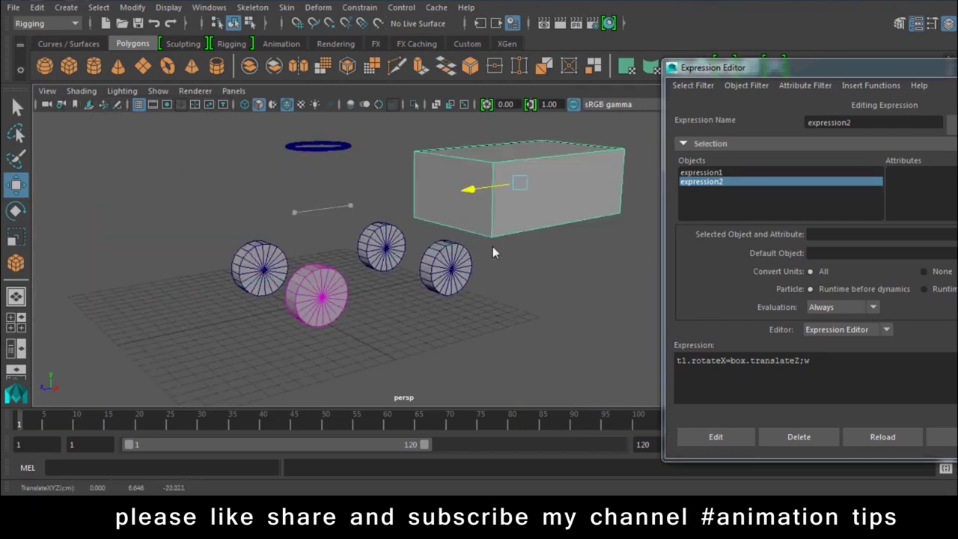
mouse_move(444, 246)
mouse_down()
mouse_move(412, 244)
mouse_move(379, 222)
mouse_up()
drag(303, 213, 87, 290)
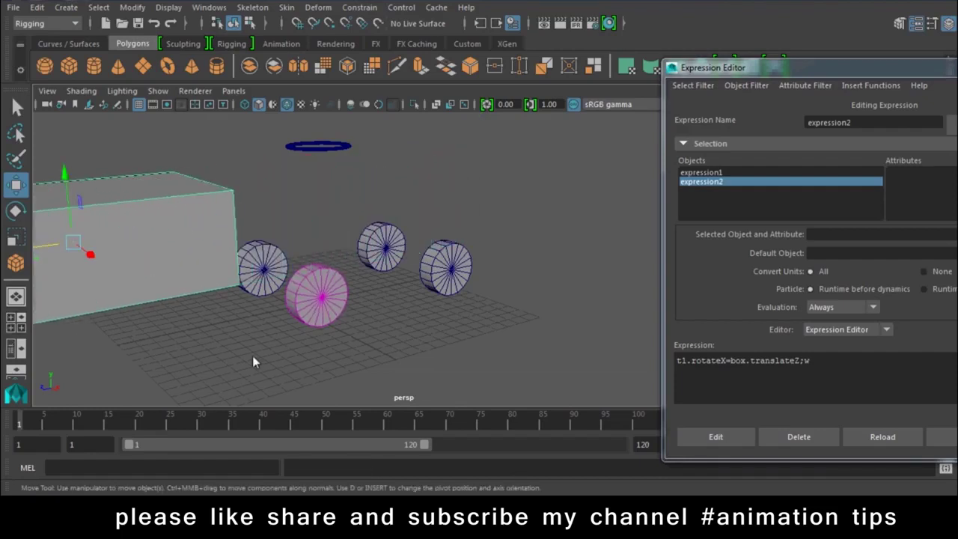
key(ctrl+z)
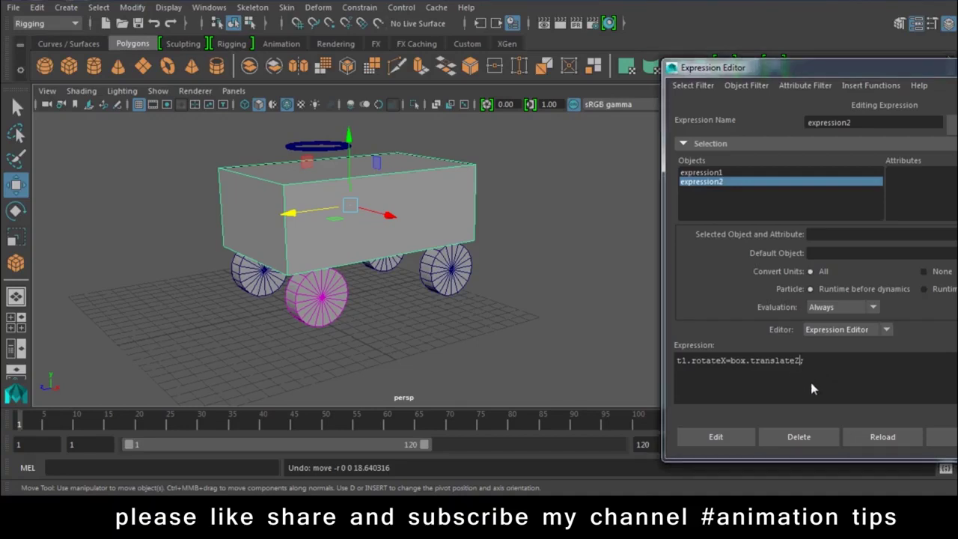
Multiply the expression by 12, apply the edit, and retest the roll
text(*12;)
click(720, 438)
mouse_move(314, 213)
mouse_down()
mouse_move(281, 215)
mouse_move(348, 211)
mouse_move(247, 224)
mouse_move(385, 239)
mouse_up()
click(447, 270)
mouse_move(447, 269)
alt+mouse_down()
mouse_move(320, 333)
mouse_move(412, 322)
mouse_move(297, 271)
mouse_move(436, 293)
mouse_move(434, 304)
mouse_move(456, 315)
alt+mouse_up()
Move the box around to watch the wheel roll, then undo
click(427, 199)
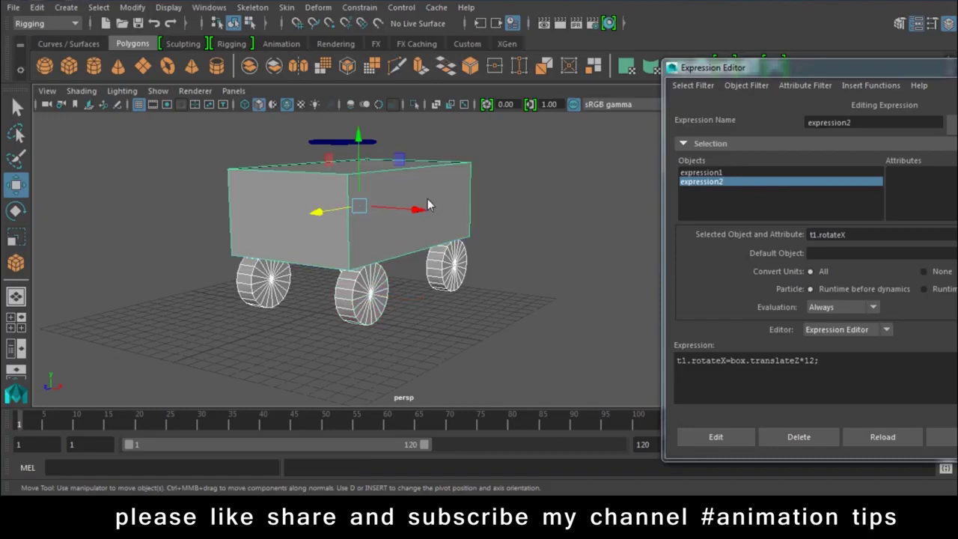
drag(378, 266, 381, 258)
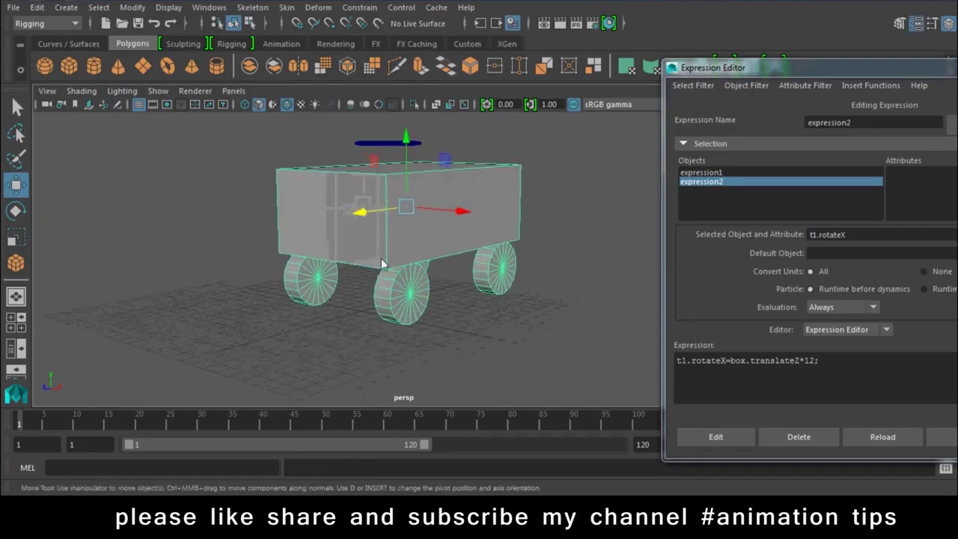
mouse_move(363, 212)
mouse_down()
mouse_move(249, 256)
mouse_move(451, 250)
mouse_move(438, 296)
mouse_up()
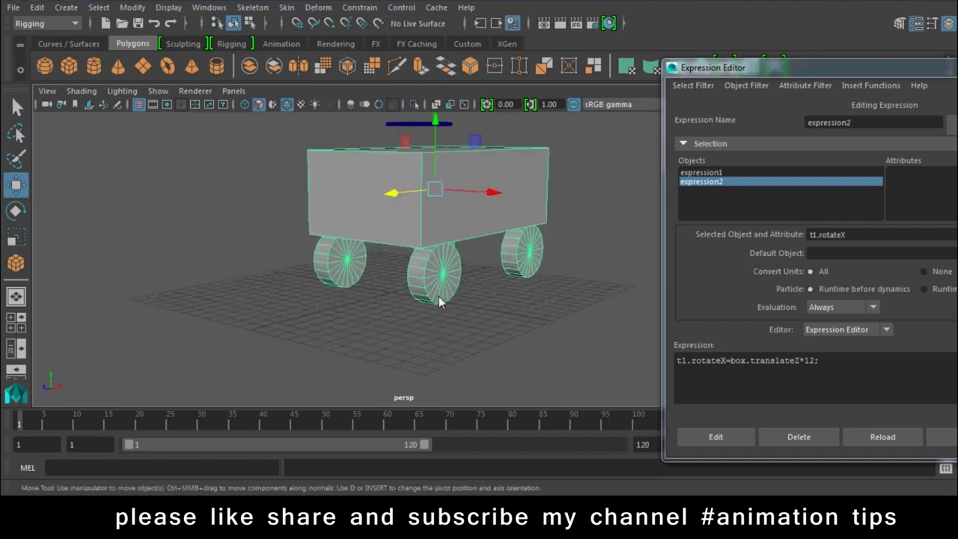
mouse_move(384, 199)
mouse_down()
mouse_move(375, 193)
mouse_move(326, 208)
mouse_up()
key(ctrl+z)
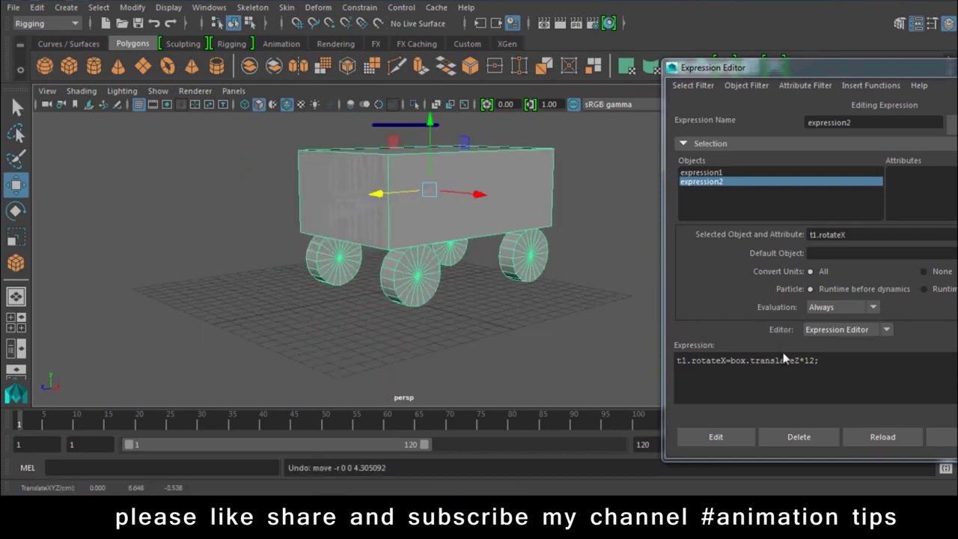
Change the multiplier from 12 to 16, apply it, and test-move the cart
click(812, 361)
key(BackSpace)
text(6)
click(716, 436)
mouse_move(385, 194)
mouse_down()
mouse_move(298, 216)
mouse_move(506, 257)
mouse_up()
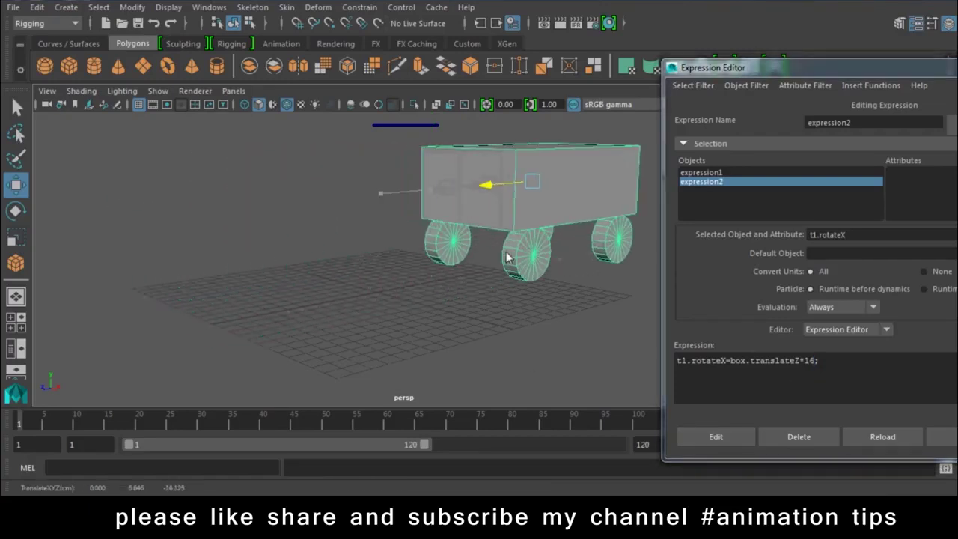
key(ctrl+z)
key(ctrl+z)
Select the whole t1 expression line for copying
drag(828, 360, 638, 372)
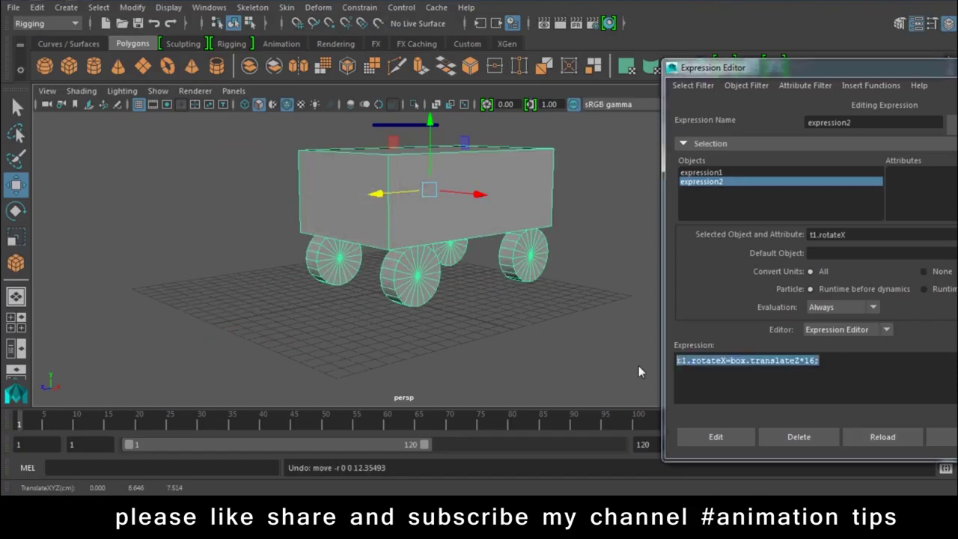
click(872, 372)
drag(893, 365, 649, 349)
key(ctrl+c)
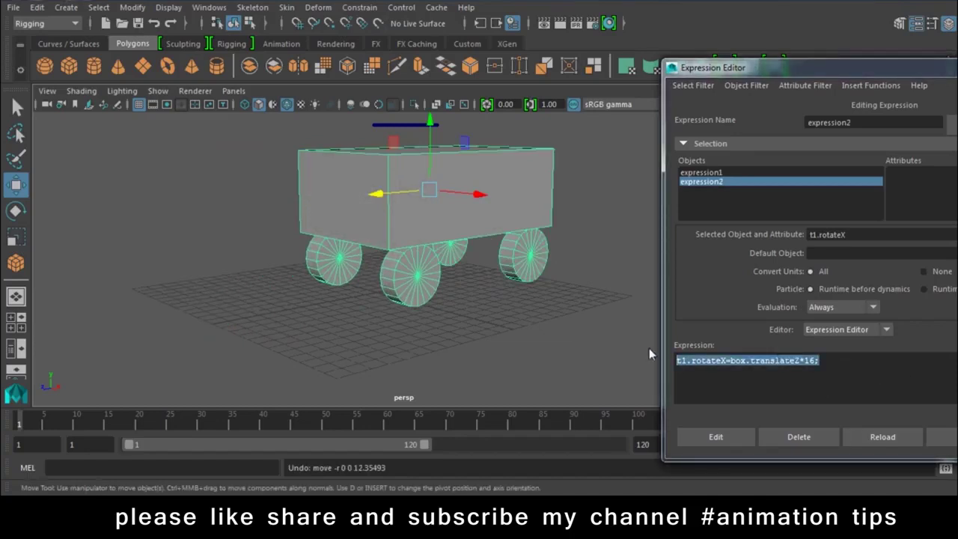
Paste three more copies of the t1 expression line on new lines
click(854, 364)
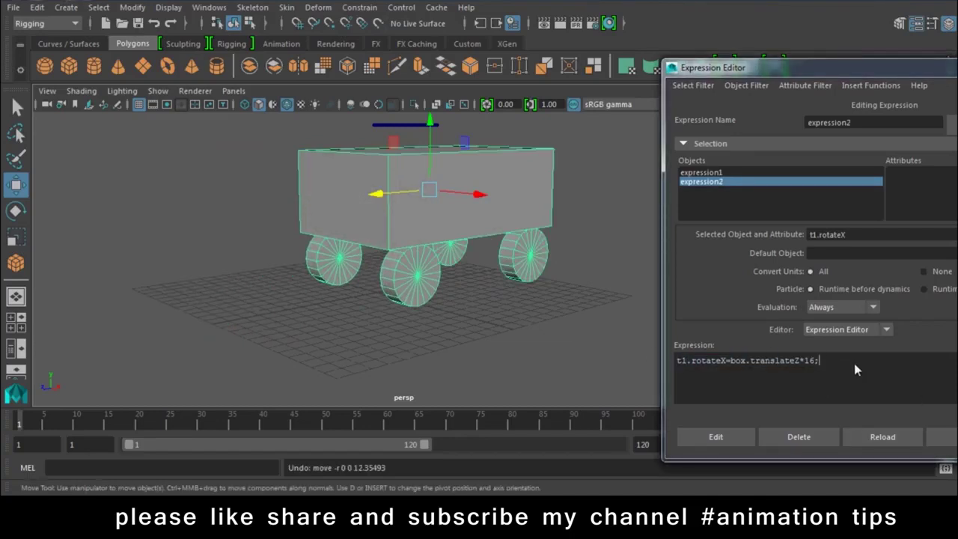
key(Return)
key(ctrl+v)
key(Return)
key(ctrl+v)
key(Return)
key(ctrl+v)
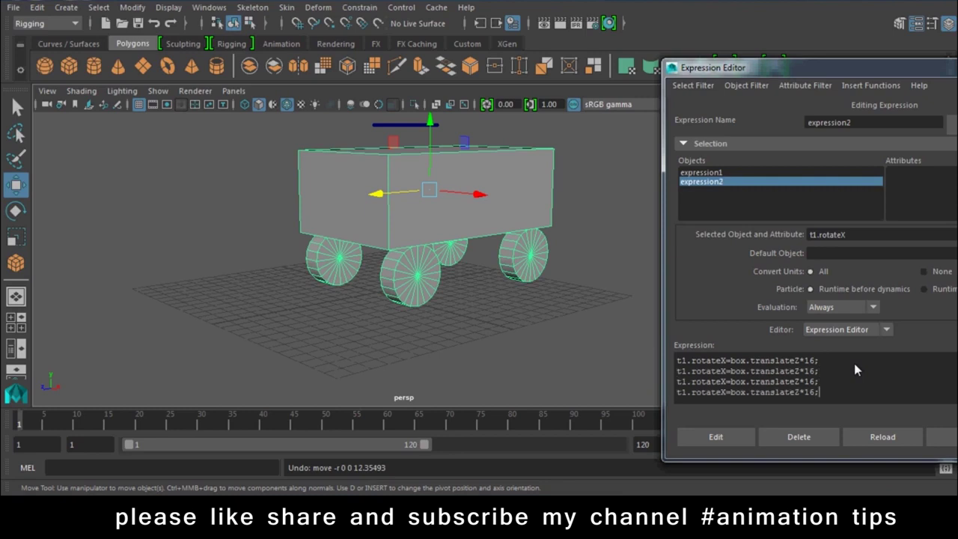
Renumber the copied lines to wheels t2, t3 and t4, and apply the expression
drag(681, 371, 687, 370)
text(2)
key(Down)
key(shift+Left)
key(Down)
key(shift+Left)
text(4)
click(695, 437)
mouse_move(498, 258)
alt+mouse_down()
mouse_move(385, 203)
mouse_move(383, 232)
mouse_move(395, 238)
alt+mouse_up()
key(ctrl+z)
click(369, 141)
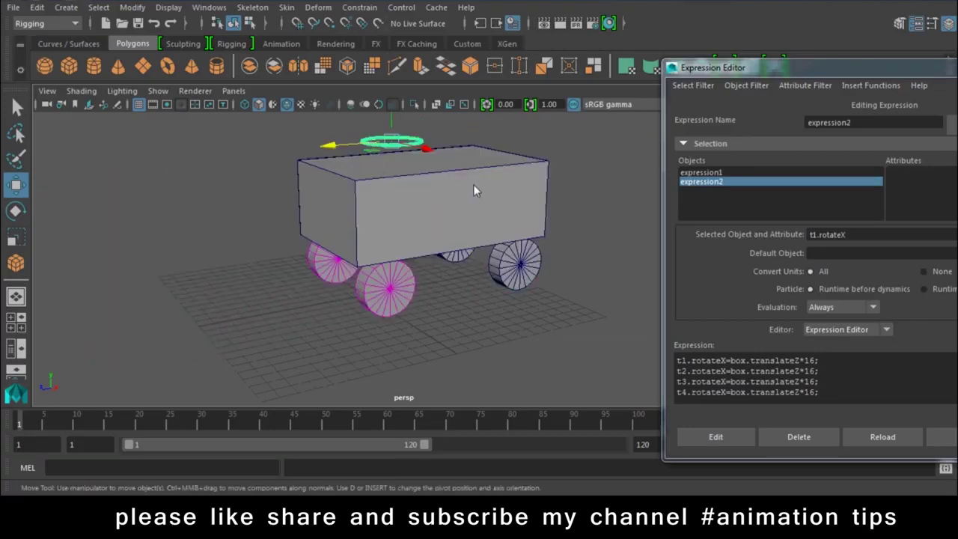
mouse_move(376, 212)
mouse_down()
mouse_move(218, 164)
mouse_move(176, 171)
mouse_move(417, 192)
mouse_up()
key(e)
key(ctrl+z)
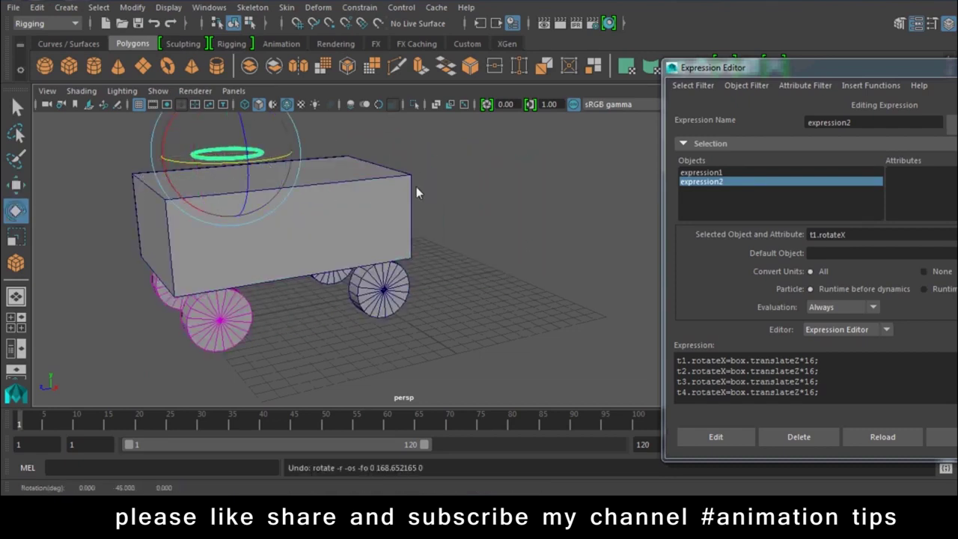
key(ctrl+z)
key(ctrl+z)
click(456, 364)
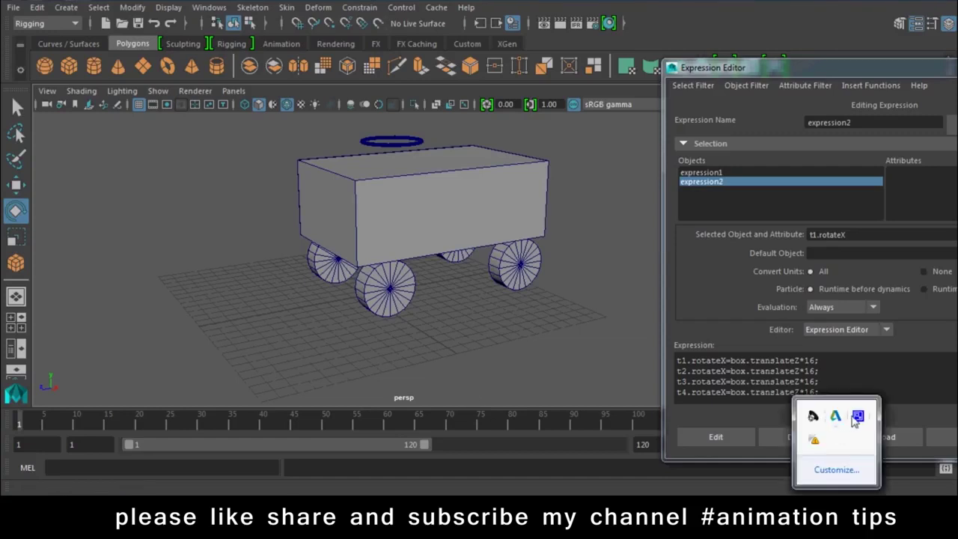
Stop the CamStudio screen recording from the system tray
click(857, 415)
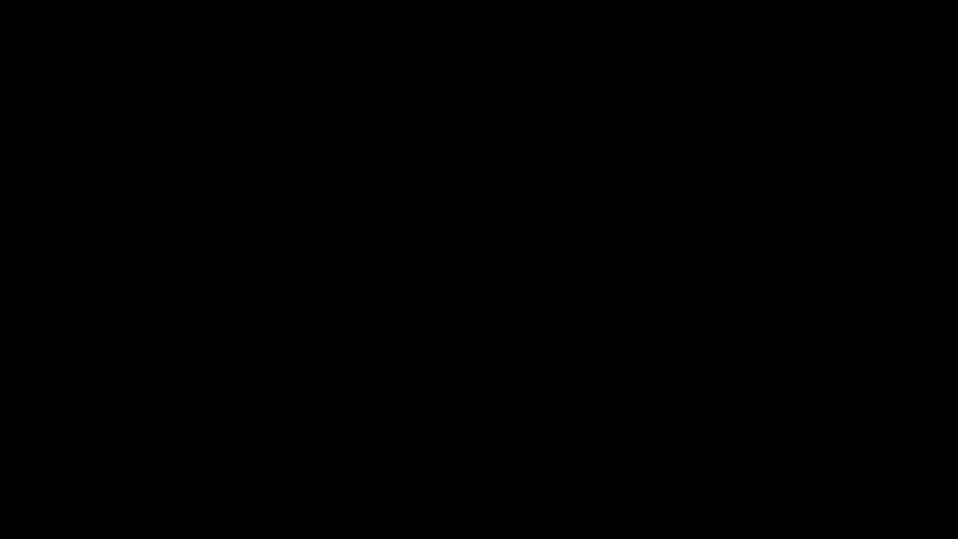